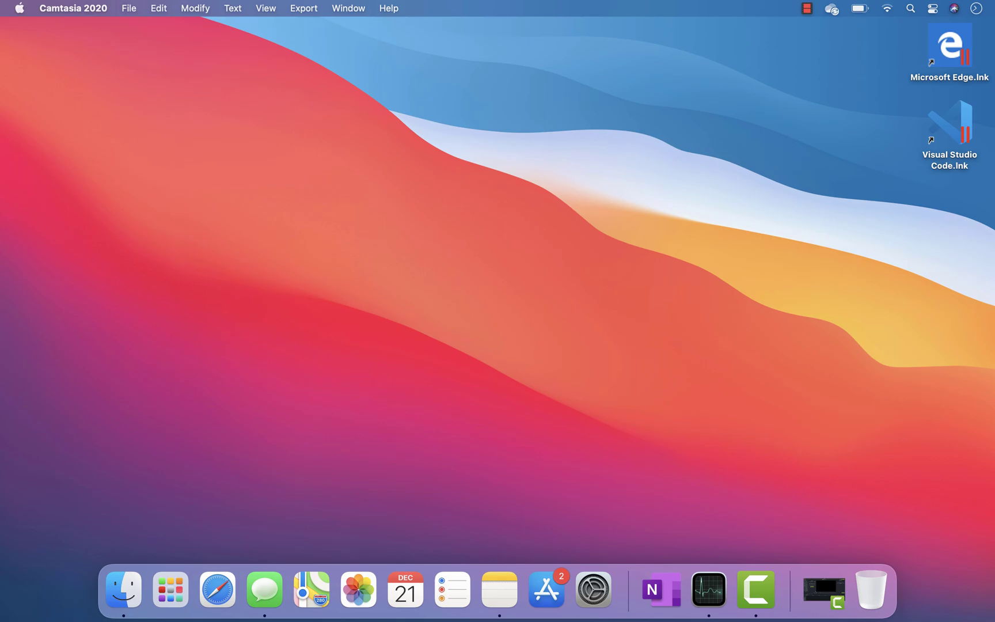
Launch Parallels Desktop and start the Windows 10 virtual machine.
{"action": "key", "text": "super+space"}
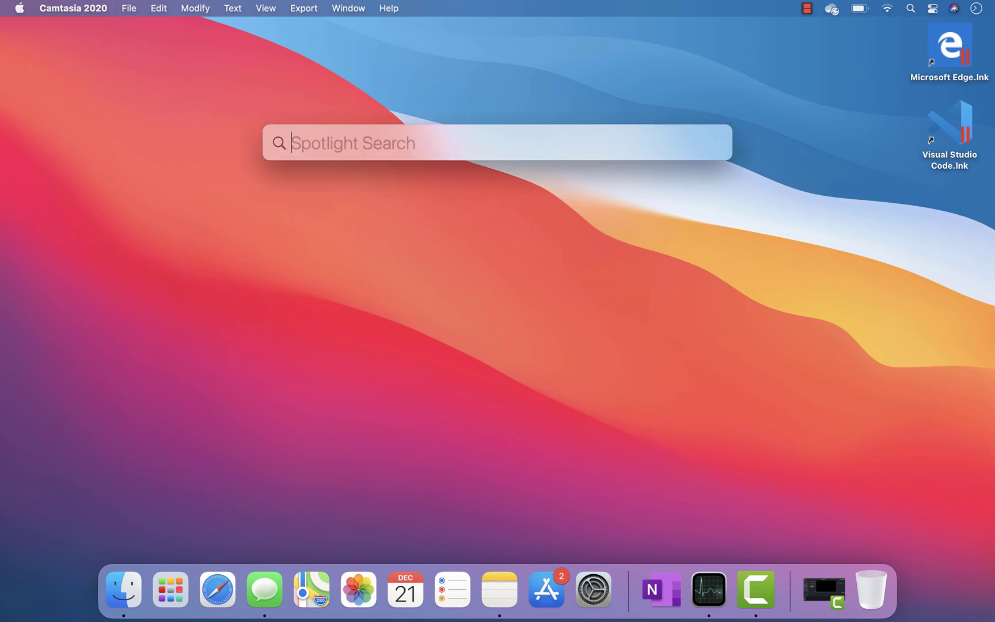
{"action": "type", "text": "pa"}
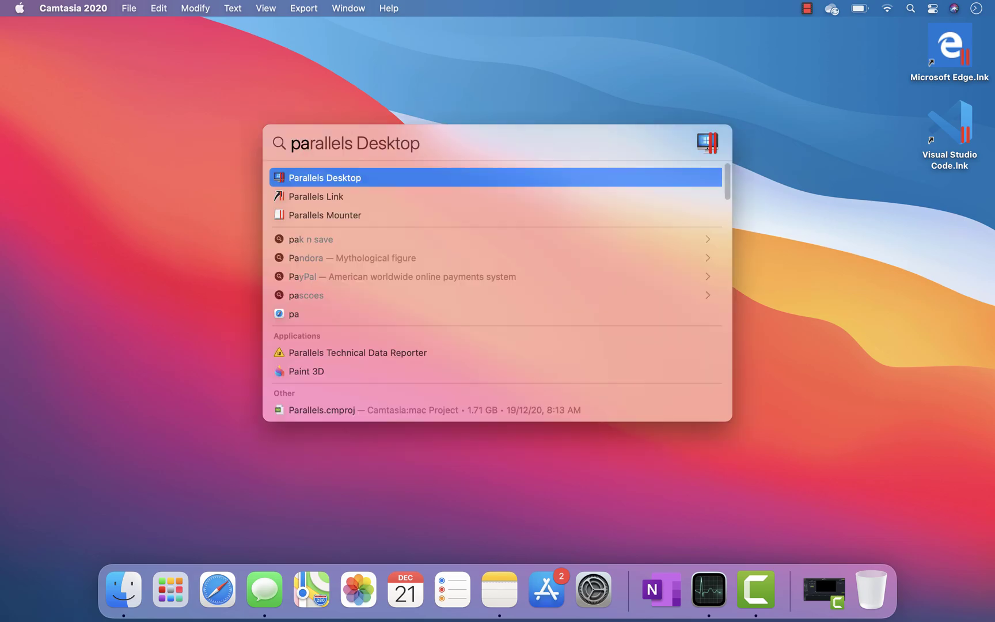
{"action": "key", "text": "Return"}
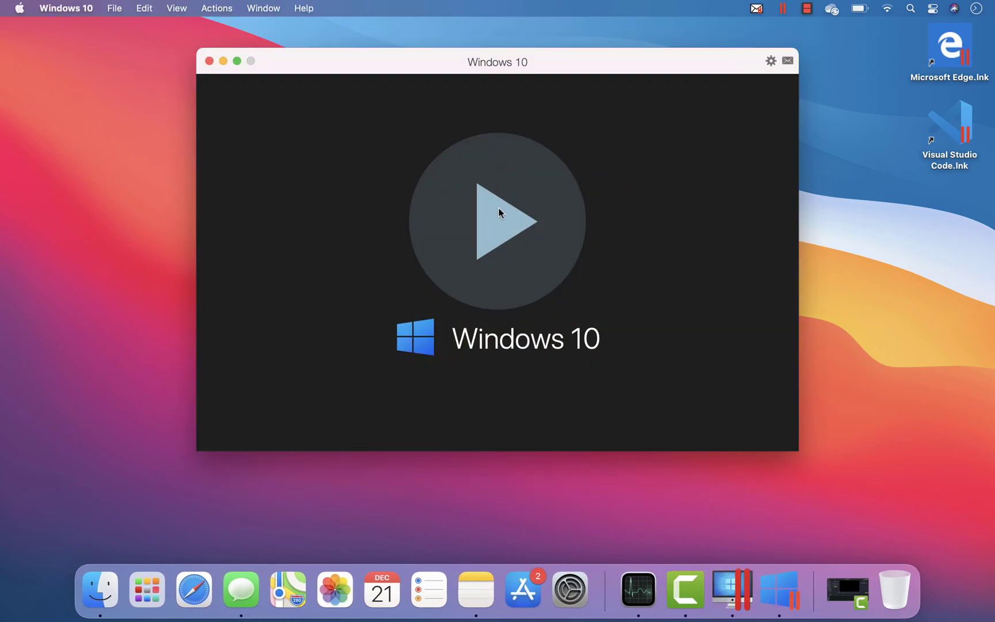
{"action": "left_click", "coordinate": [510, 219]}
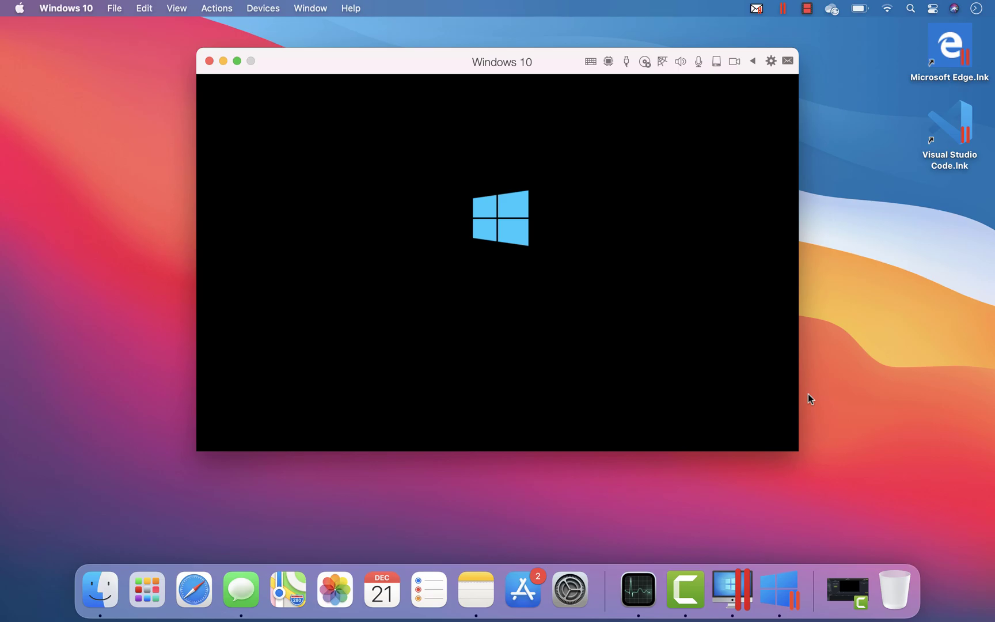
Examine the Mac's memory usage in Activity Monitor while the Windows 10 virtual machine is running.
{"action": "left_click", "coordinate": [637, 590]}
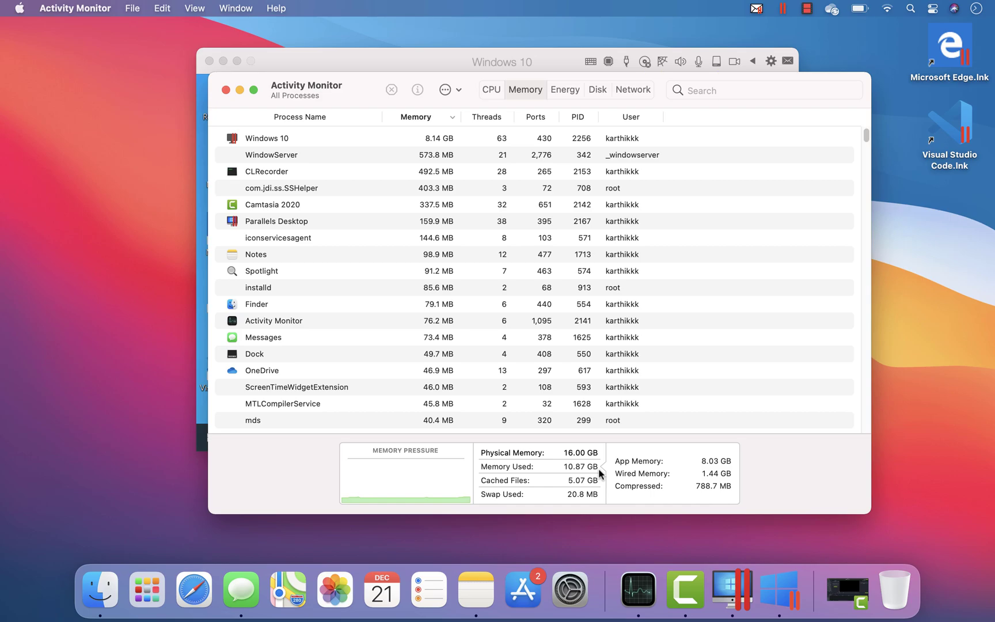
{"action": "left_click", "coordinate": [436, 62]}
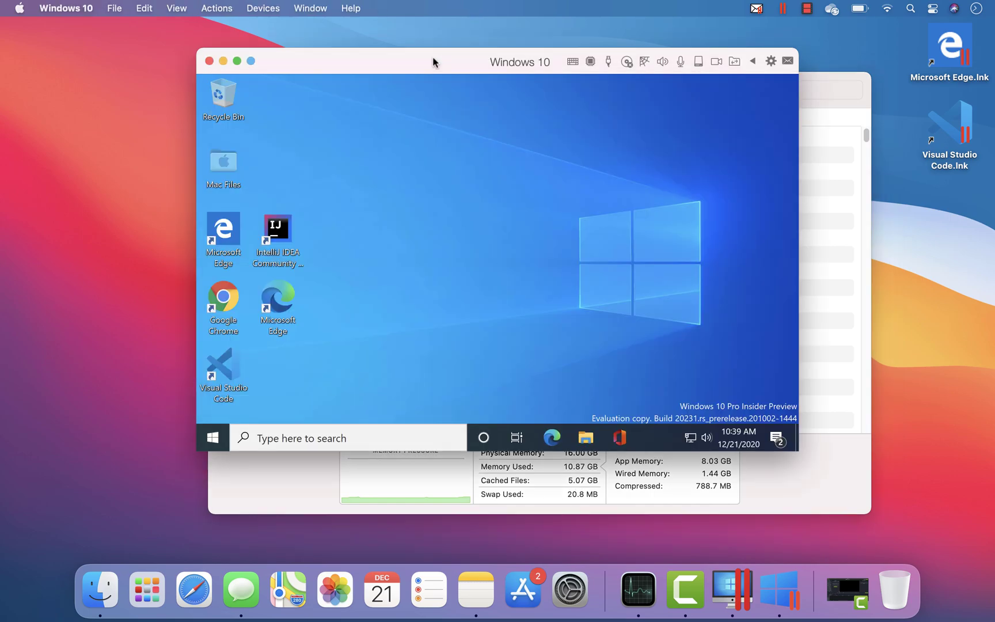
{"action": "left_click", "coordinate": [834, 109]}
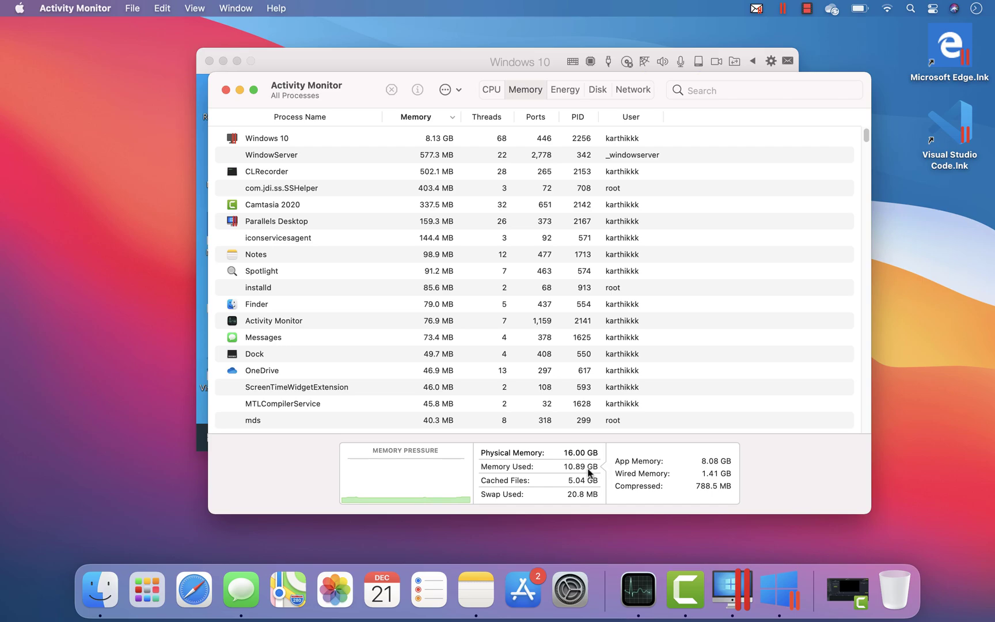
{"action": "left_click", "coordinate": [299, 60]}
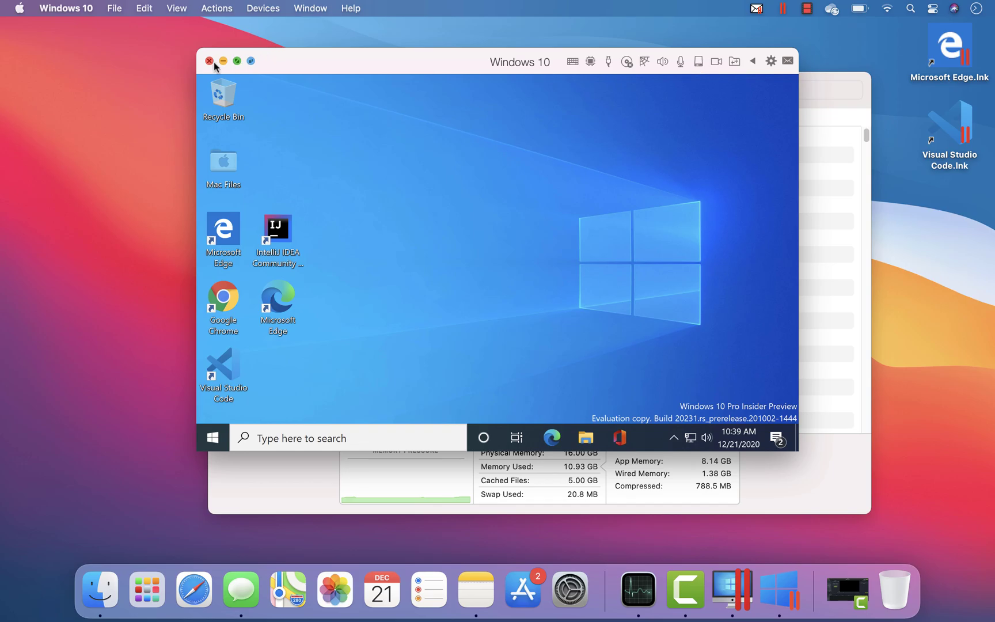
Shut down Windows 10 from inside the virtual machine and quit Parallels Desktop.
{"action": "left_click", "coordinate": [212, 437]}
{"action": "left_click", "coordinate": [214, 407]}
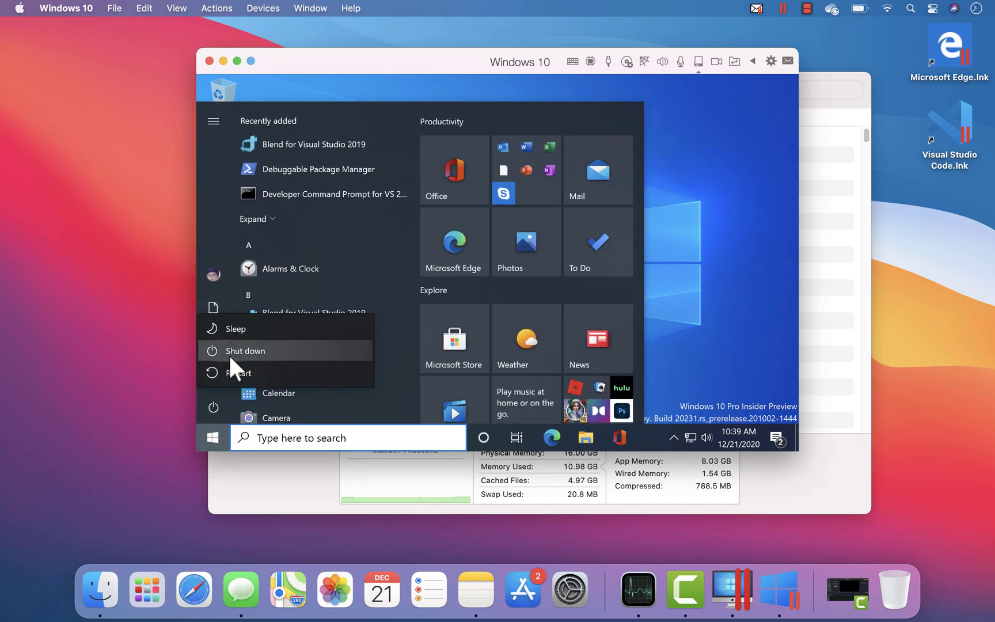
{"action": "left_click", "coordinate": [236, 347]}
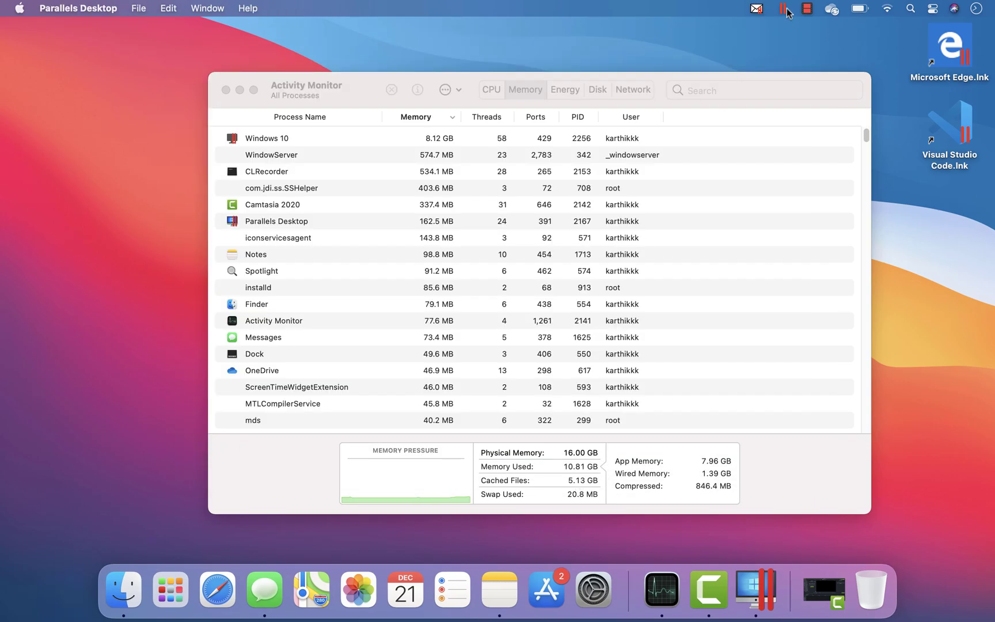
{"action": "left_click", "coordinate": [784, 8]}
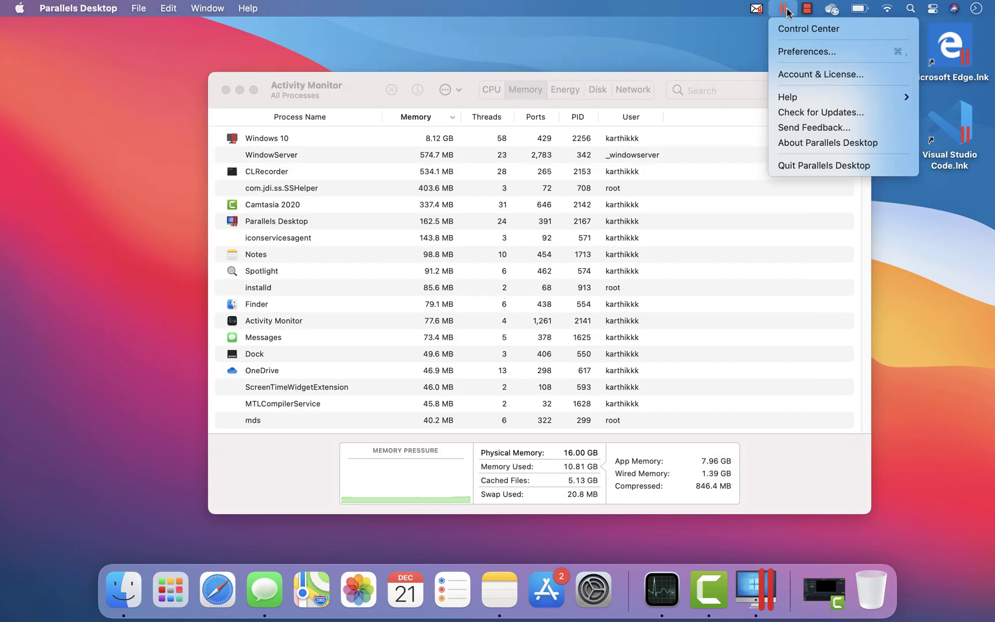
{"action": "left_click", "coordinate": [804, 166]}
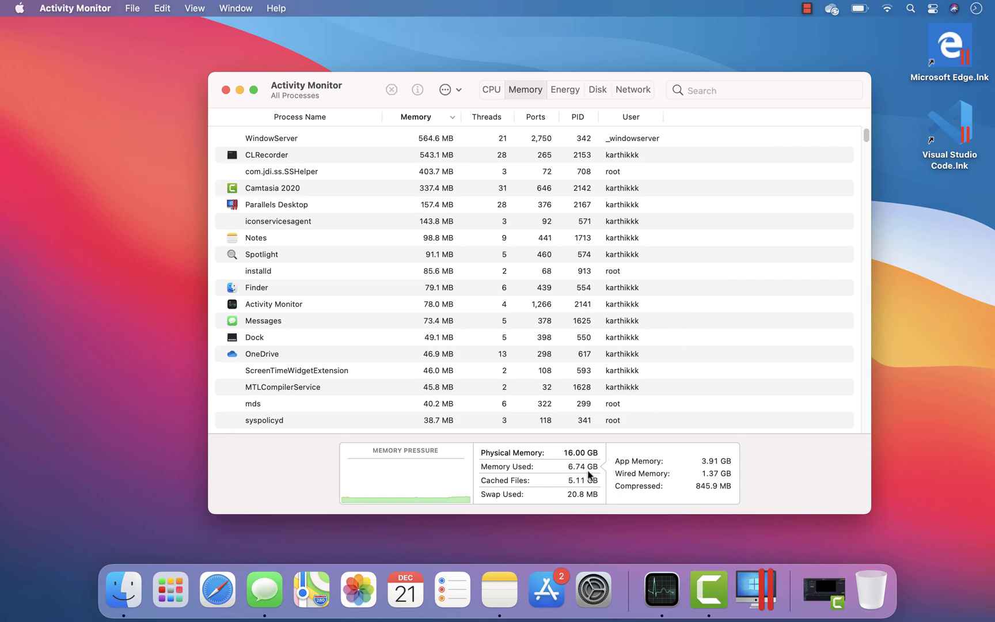
Relaunch Parallels Desktop, start the Windows 10 virtual machine again and make its window full screen.
{"action": "mouse_move", "coordinate": [588, 474]}
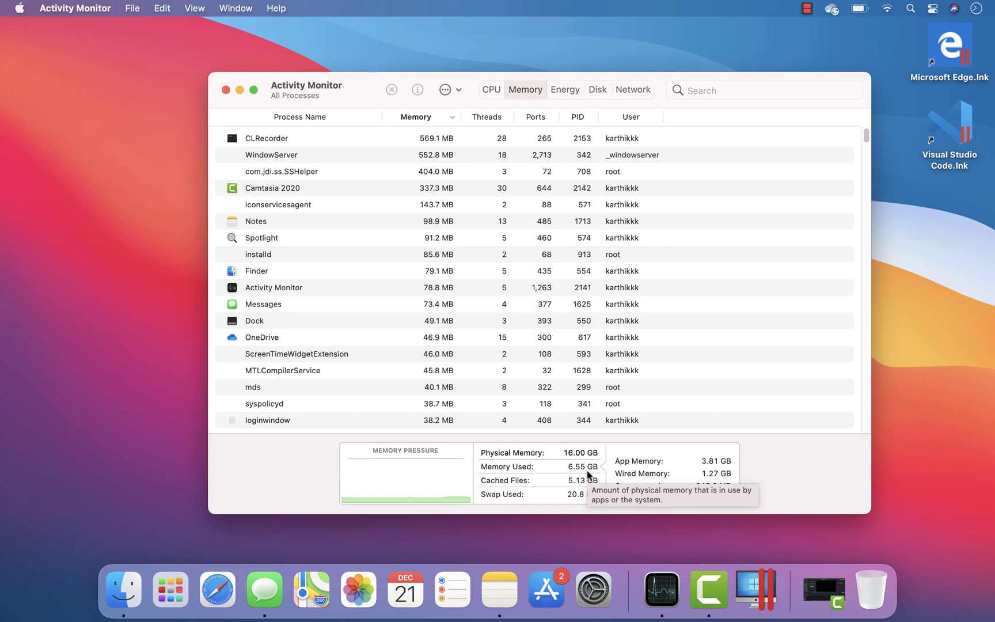
{"action": "key", "text": "super+space"}
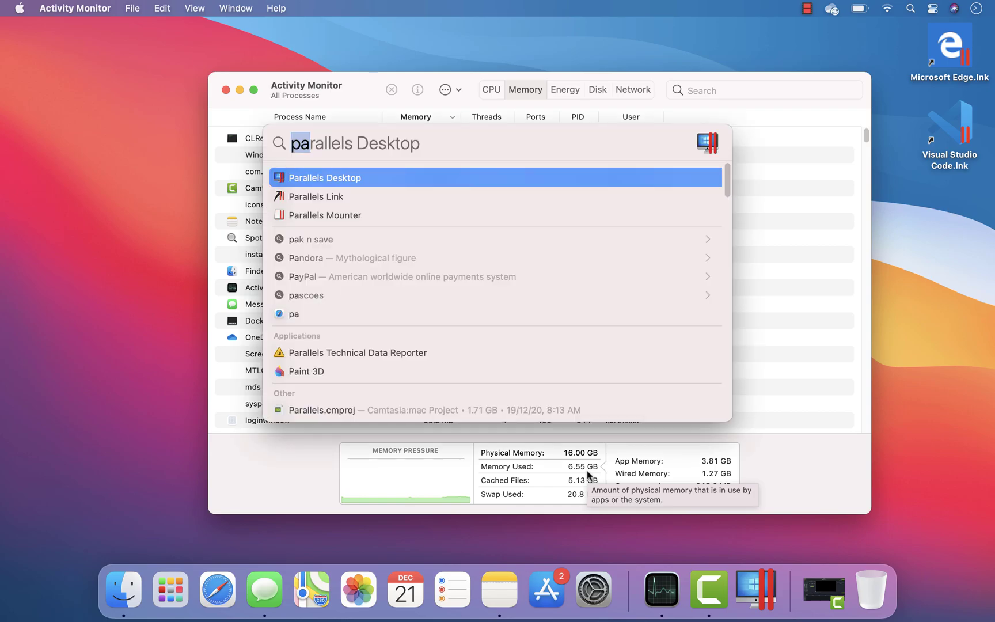
{"action": "key", "text": "Return"}
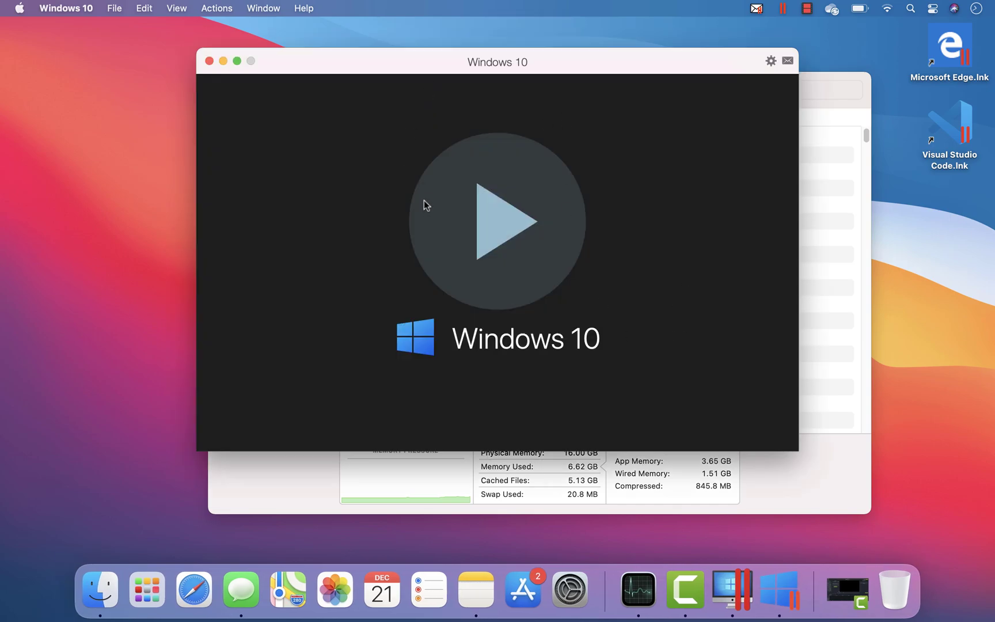
{"action": "left_click", "coordinate": [482, 203]}
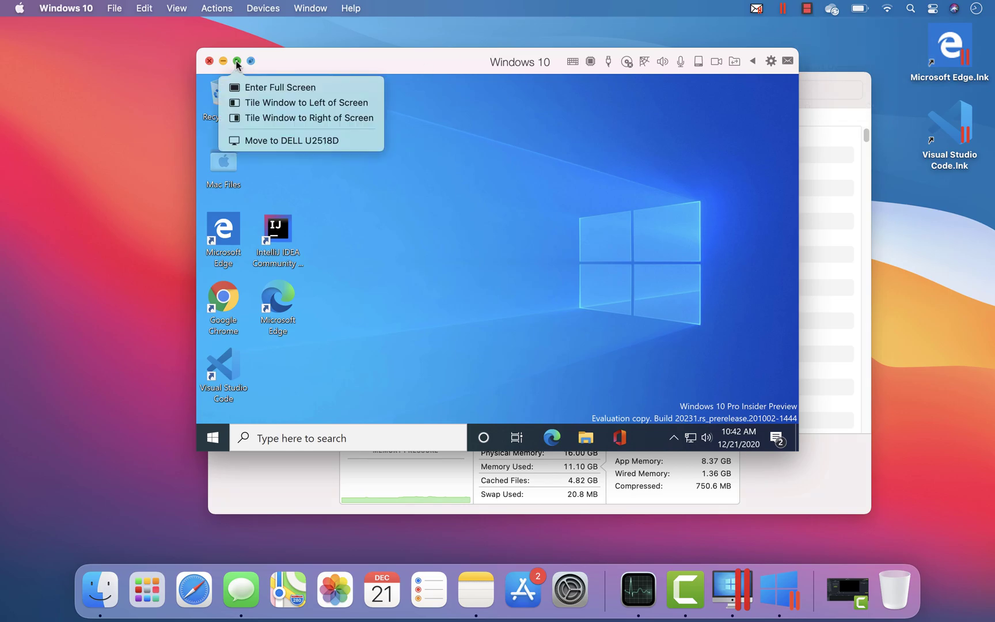
{"action": "left_click", "coordinate": [237, 61]}
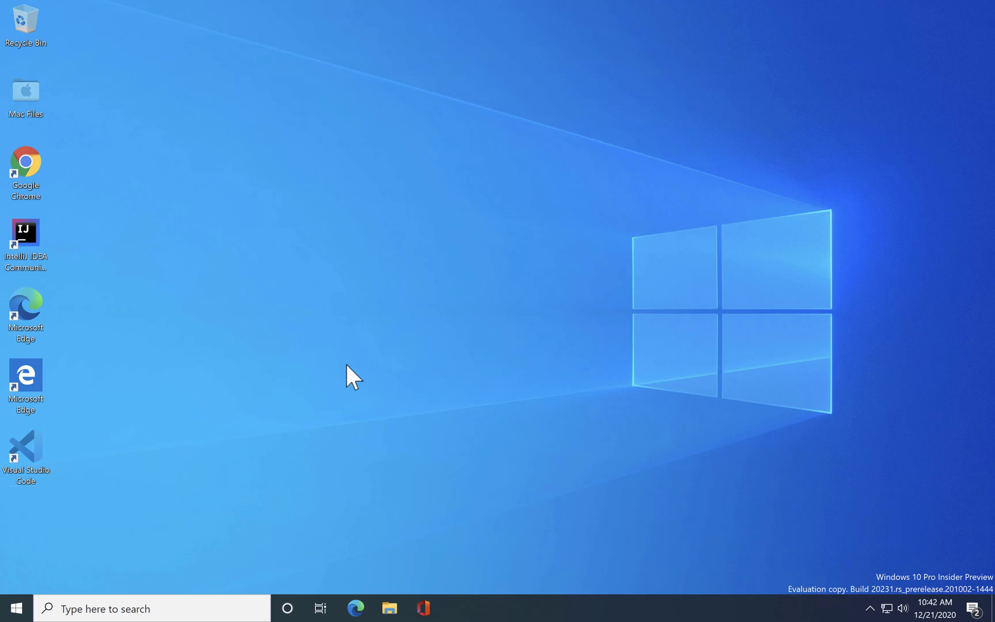
Find Visual Studio Code with a Windows search and launch it.
{"action": "left_click", "coordinate": [15, 608]}
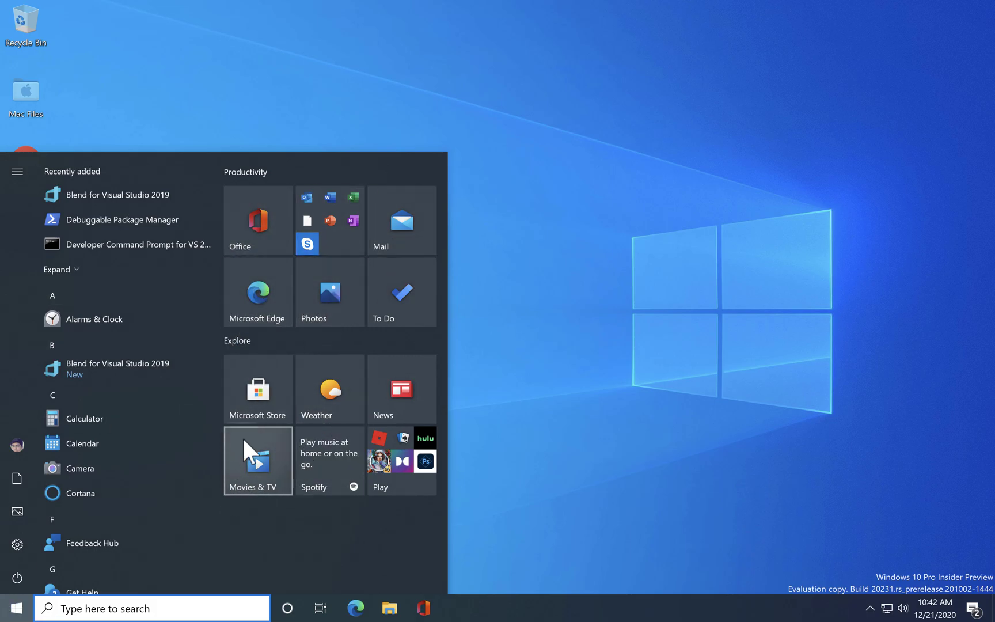
{"action": "left_click", "coordinate": [76, 610]}
{"action": "type", "text": "visu"}
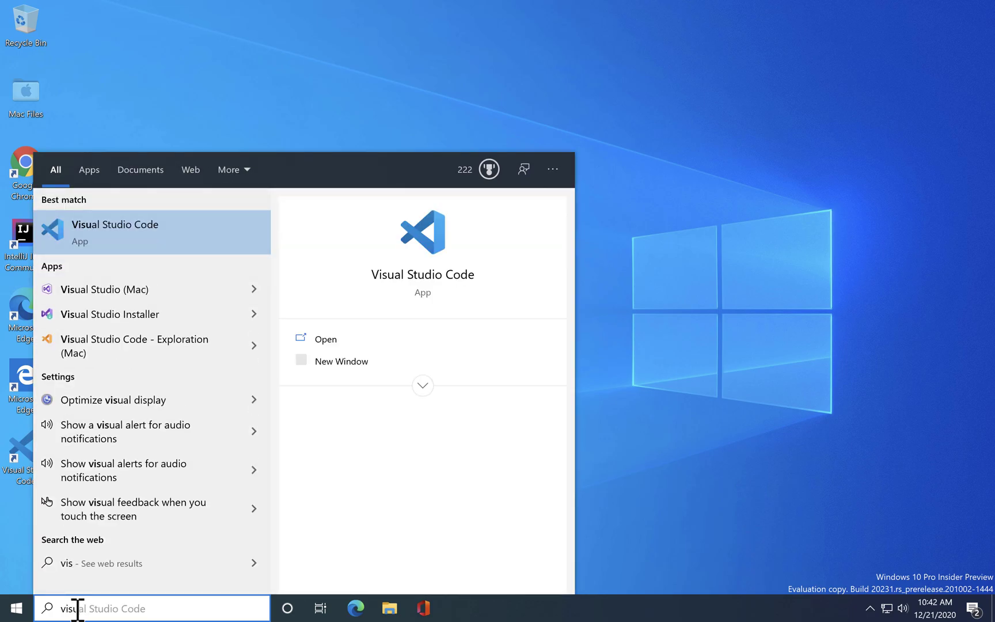
{"action": "key", "text": "Return"}
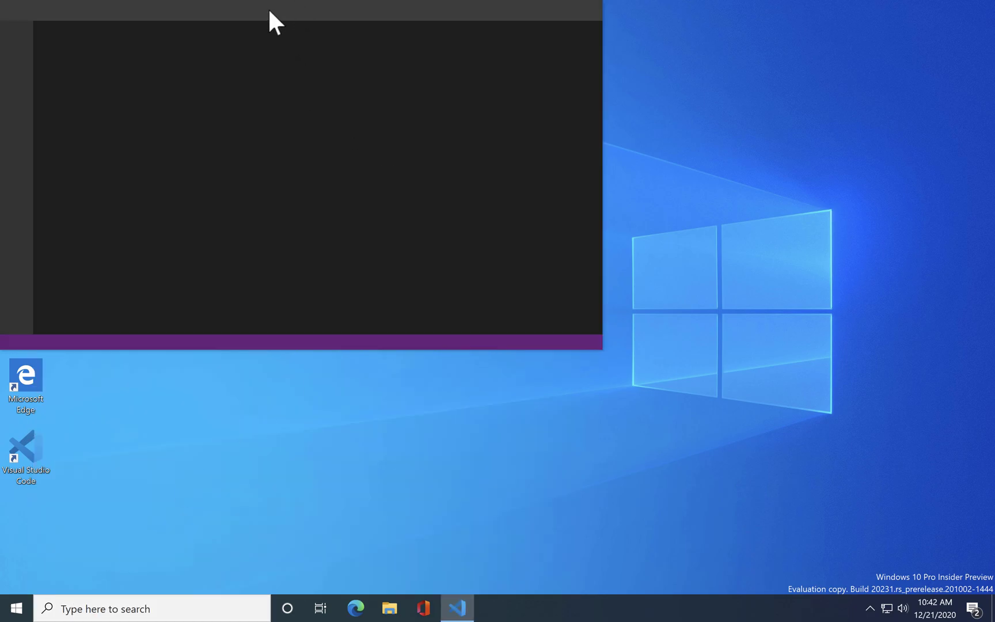
Move the Visual Studio Code window away from the desktop's corner so the desktop icons are uncovered, and dismiss its Terminal menu.
{"action": "left_click", "coordinate": [260, 10]}
{"action": "key", "text": "Left"}
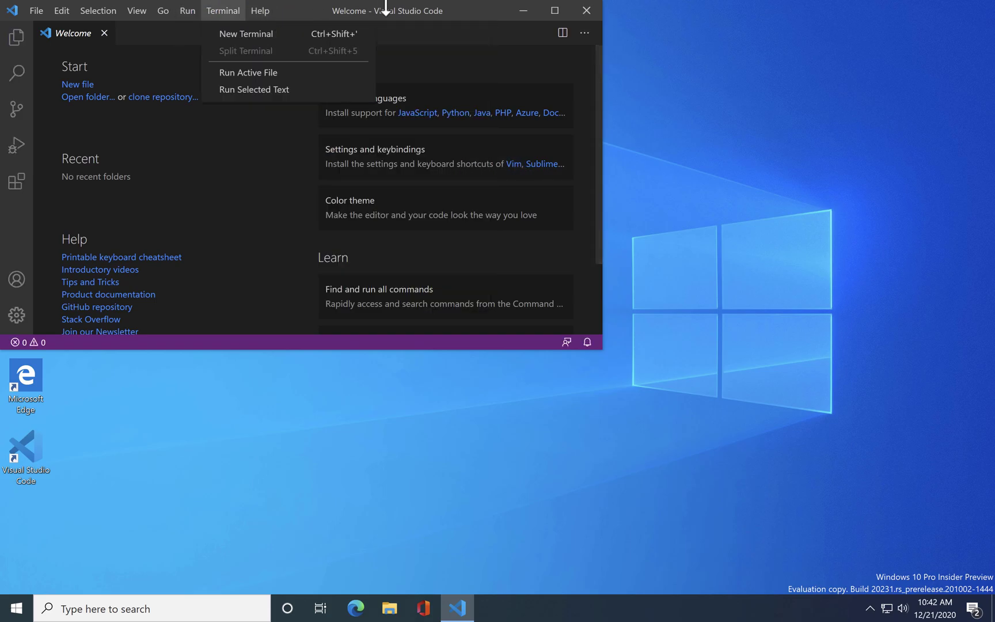
{"action": "left_click_drag", "start_coordinate": [328, 11], "coordinate": [470, 11]}
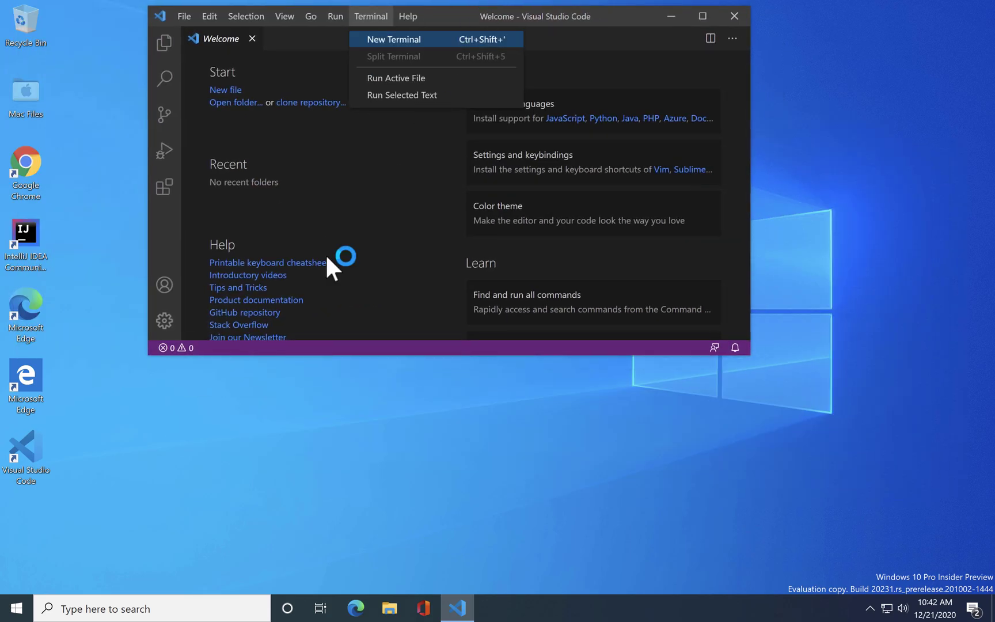
{"action": "scroll", "coordinate": [408, 223], "scroll_direction": "down", "scroll_amount": 3}
{"action": "scroll", "coordinate": [405, 221], "scroll_direction": "up", "scroll_amount": 3}
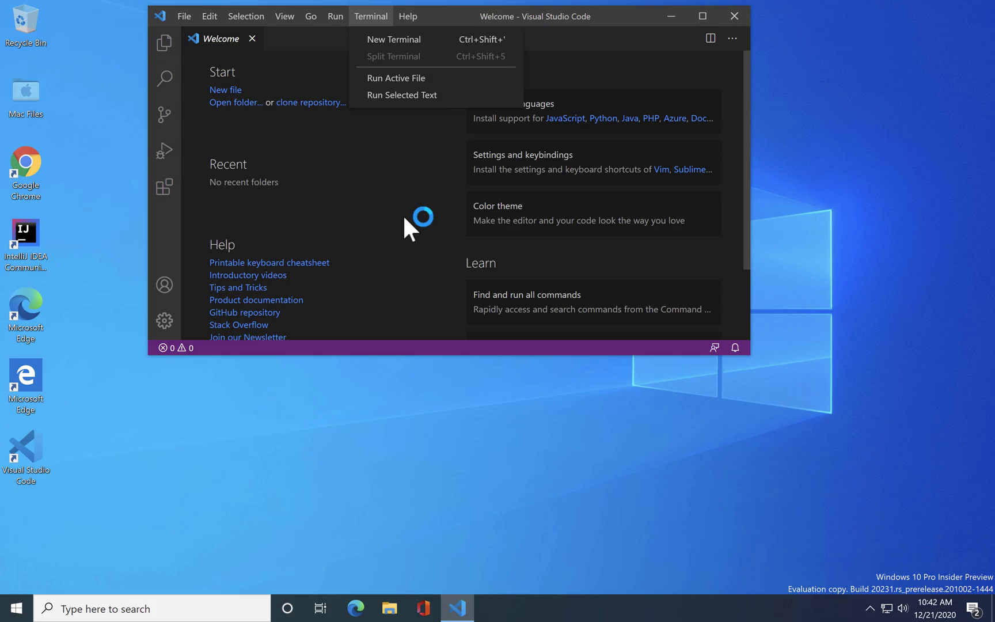
{"action": "left_click", "coordinate": [40, 537]}
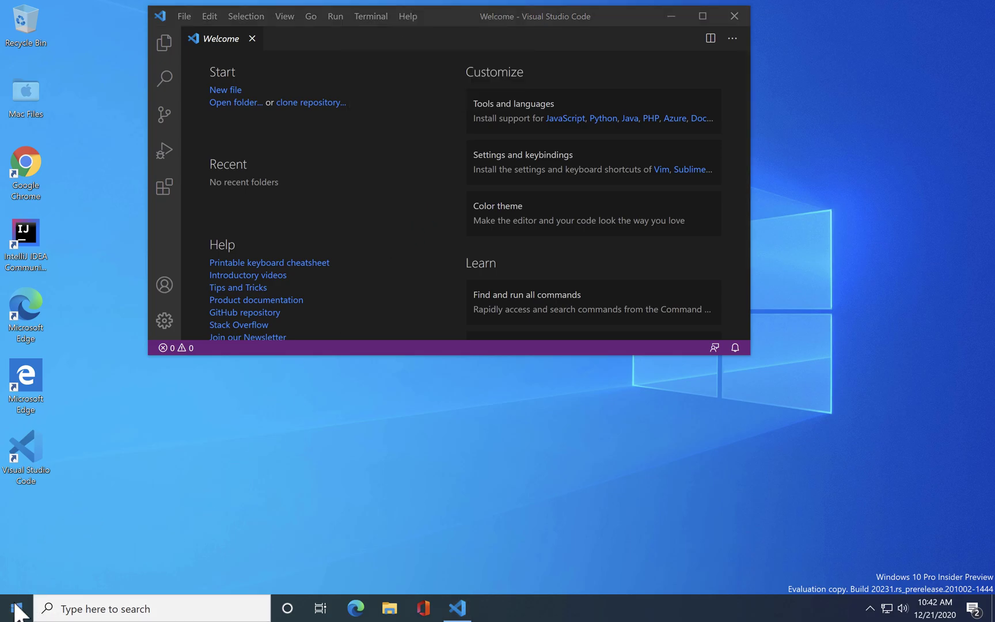
Find Google Chrome with a Windows search for "chrome" and launch the Windows version.
{"action": "left_click", "coordinate": [75, 608]}
{"action": "type", "text": "chrome"}
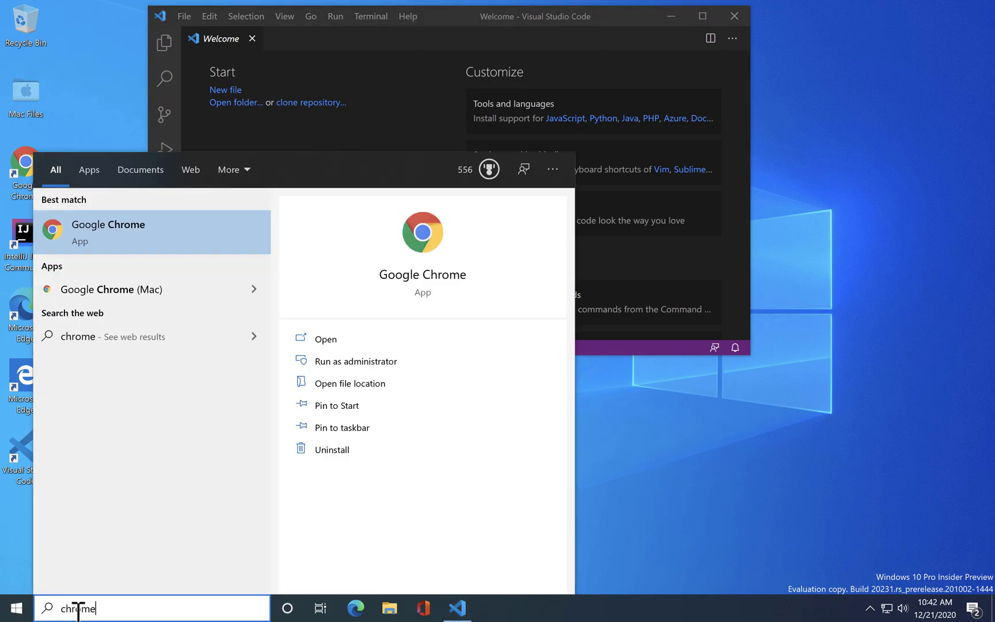
{"action": "left_click", "coordinate": [136, 235]}
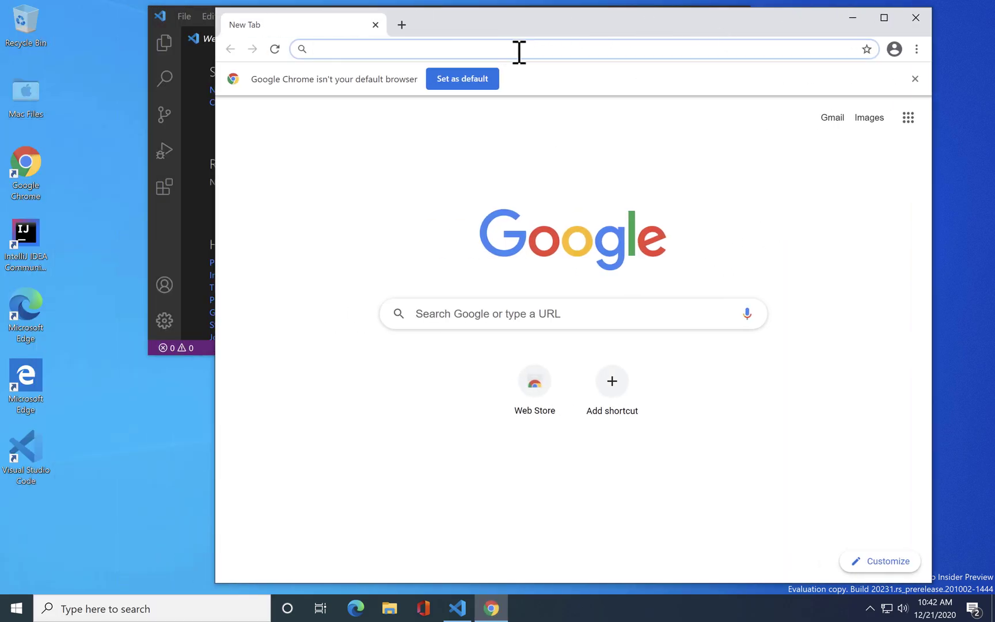
Search the web for "google" in Chrome and open the google.com result.
{"action": "left_click", "coordinate": [531, 57]}
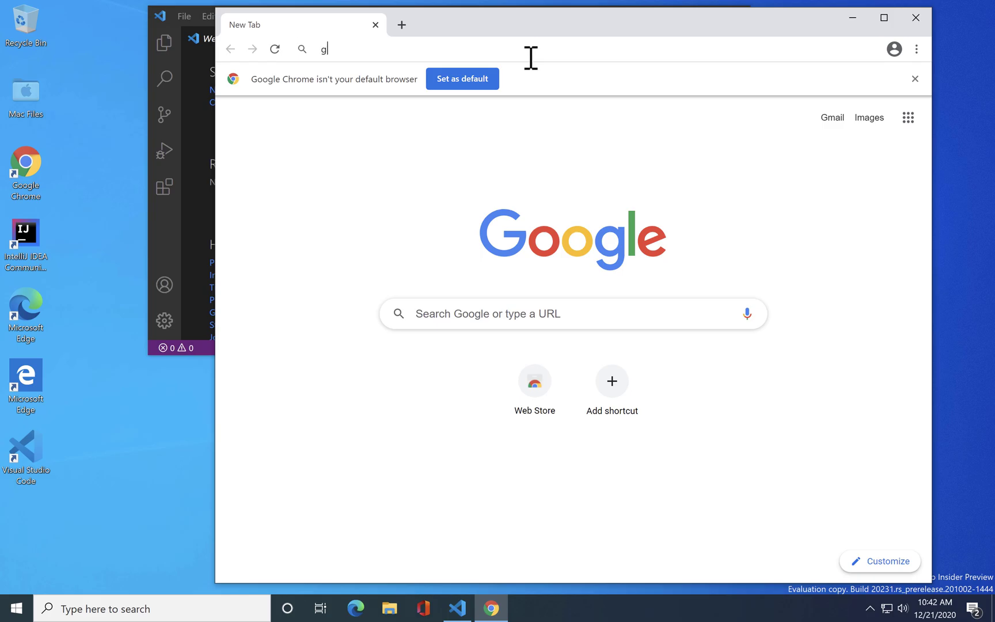
{"action": "type", "text": "google"}
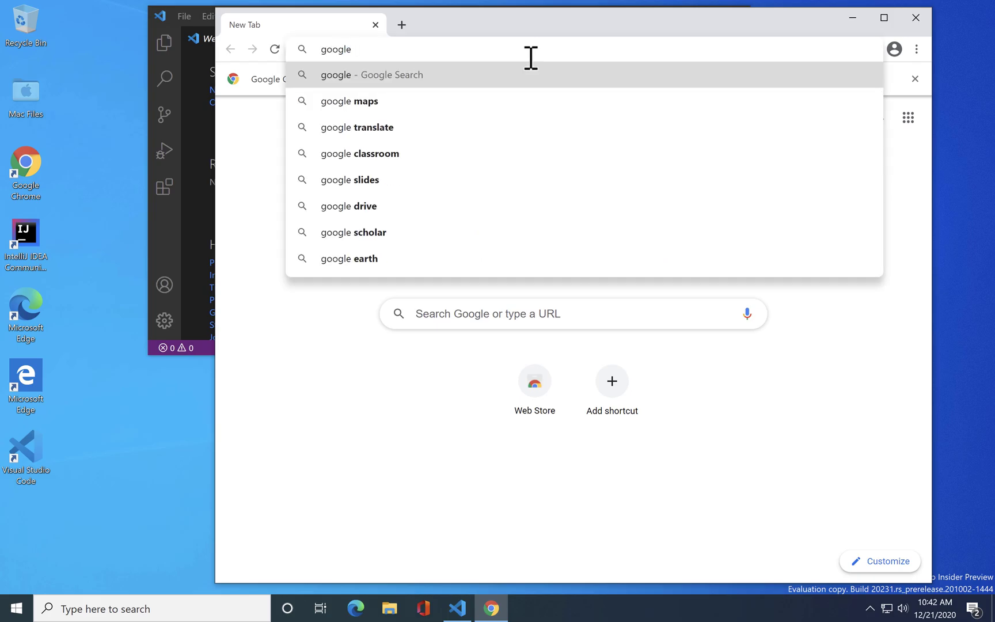
{"action": "key", "text": "Return"}
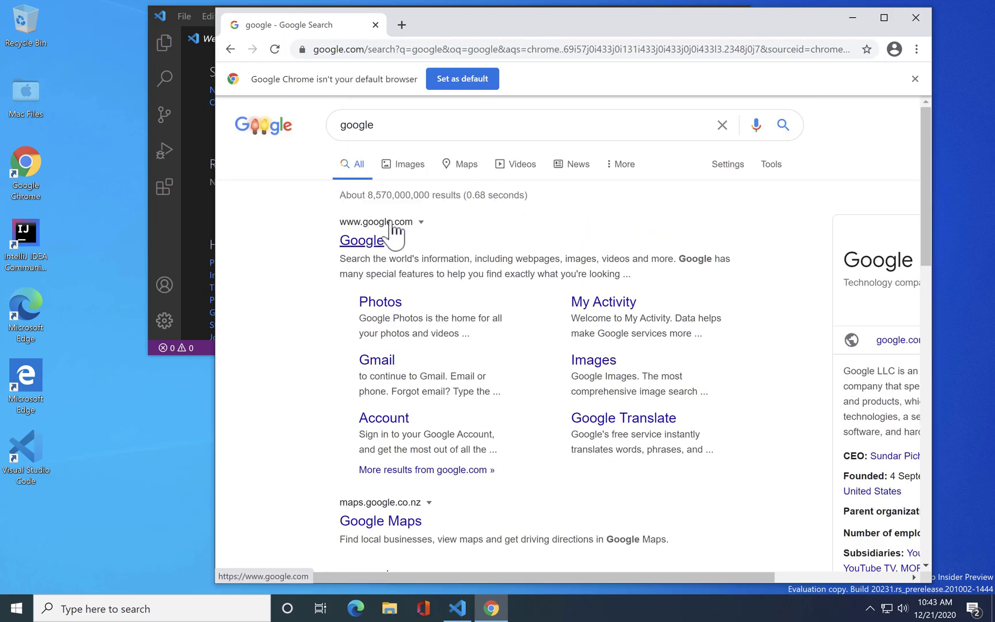
{"action": "left_click", "coordinate": [363, 242]}
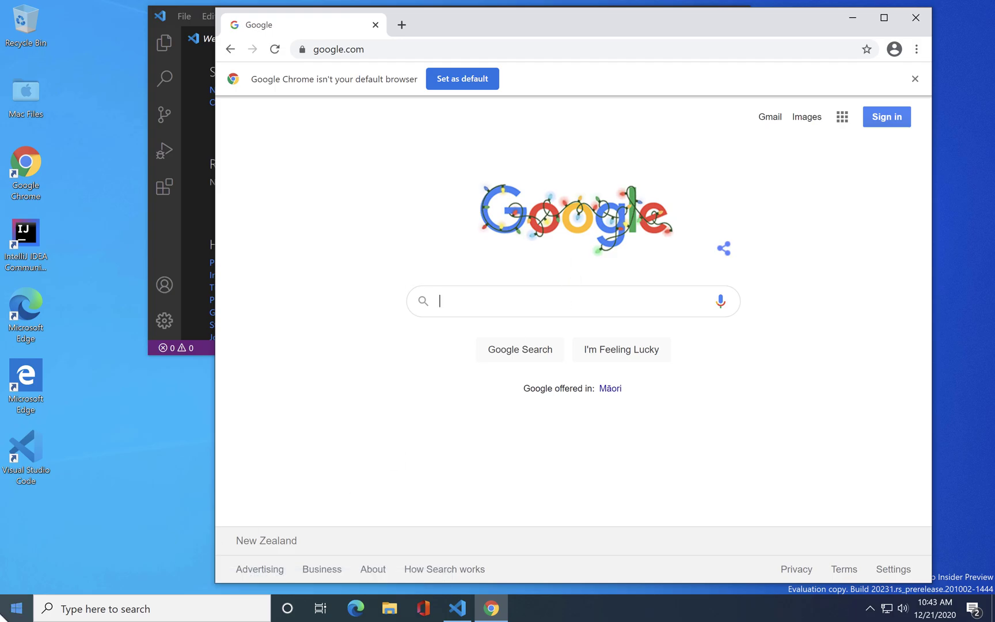
Launch the Windows version of IntelliJ IDEA Community Edition 2020.3 and shift its welcome window sideways over Chrome.
{"action": "left_click", "coordinate": [17, 608]}
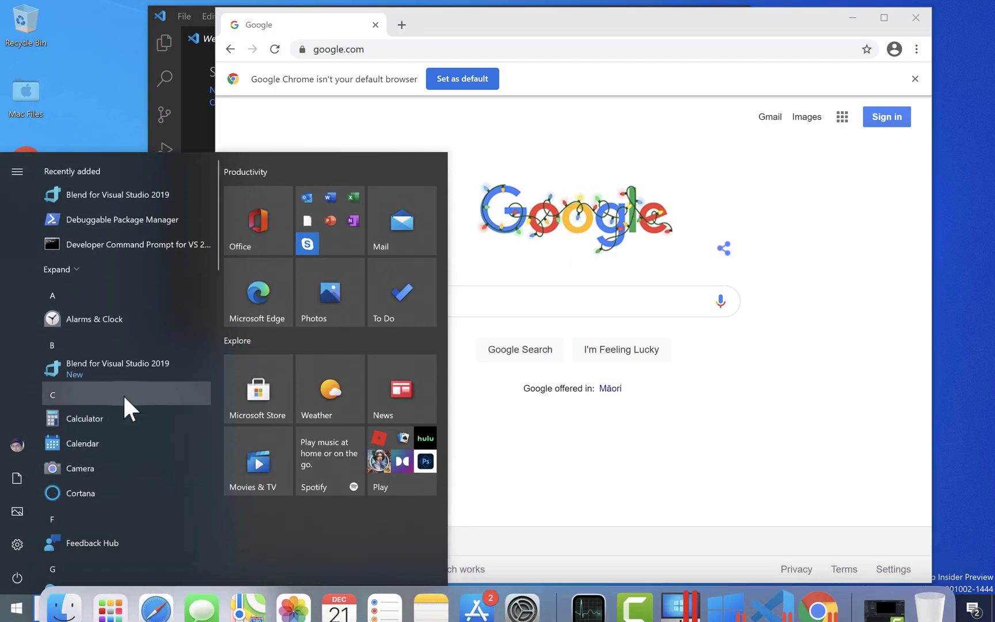
{"action": "type", "text": "intell"}
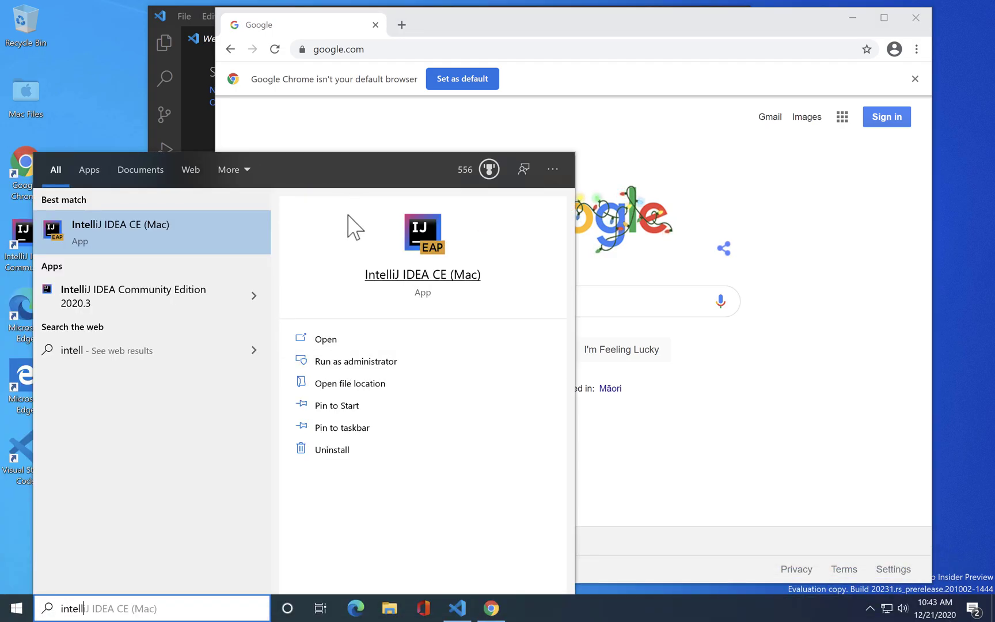
{"action": "left_click", "coordinate": [145, 300]}
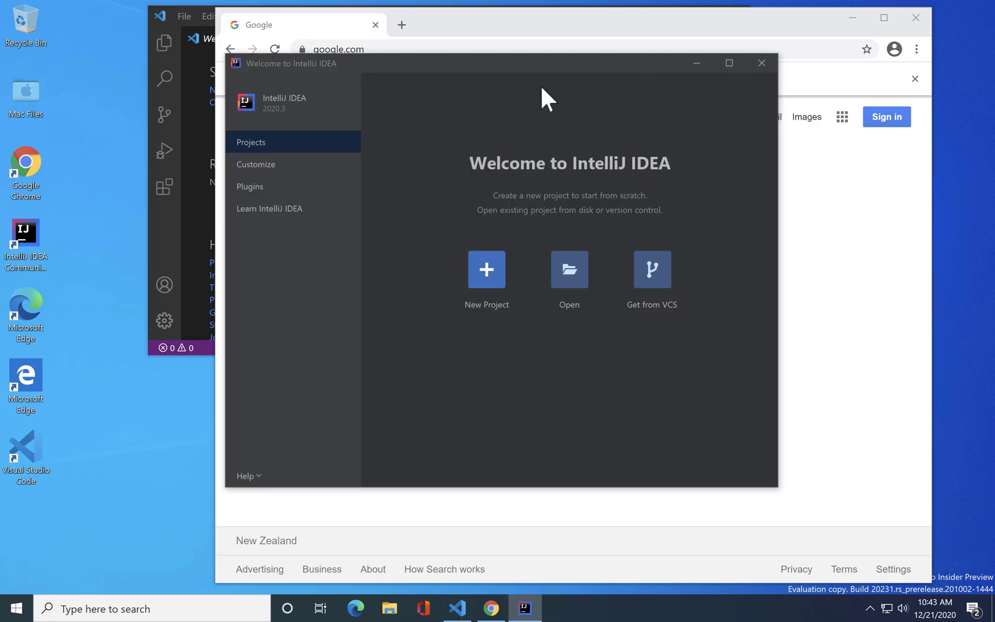
{"action": "left_click_drag", "start_coordinate": [508, 64], "coordinate": [602, 64]}
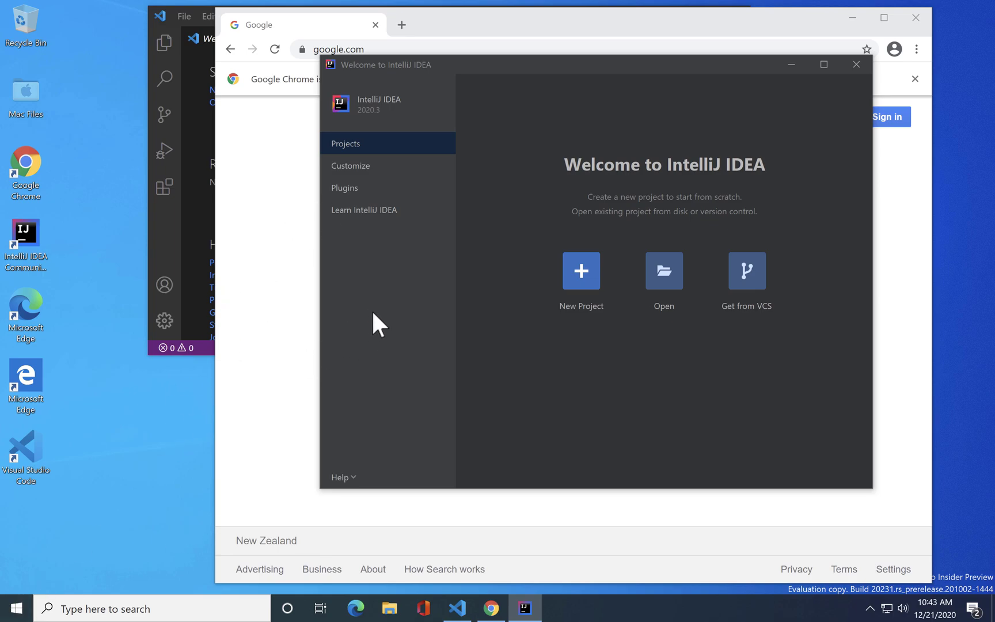
Find Windows PowerShell with a Windows search for "powers", launch it, and move its window over the IntelliJ IDEA welcome window.
{"action": "left_click", "coordinate": [89, 608]}
{"action": "type", "text": "powers"}
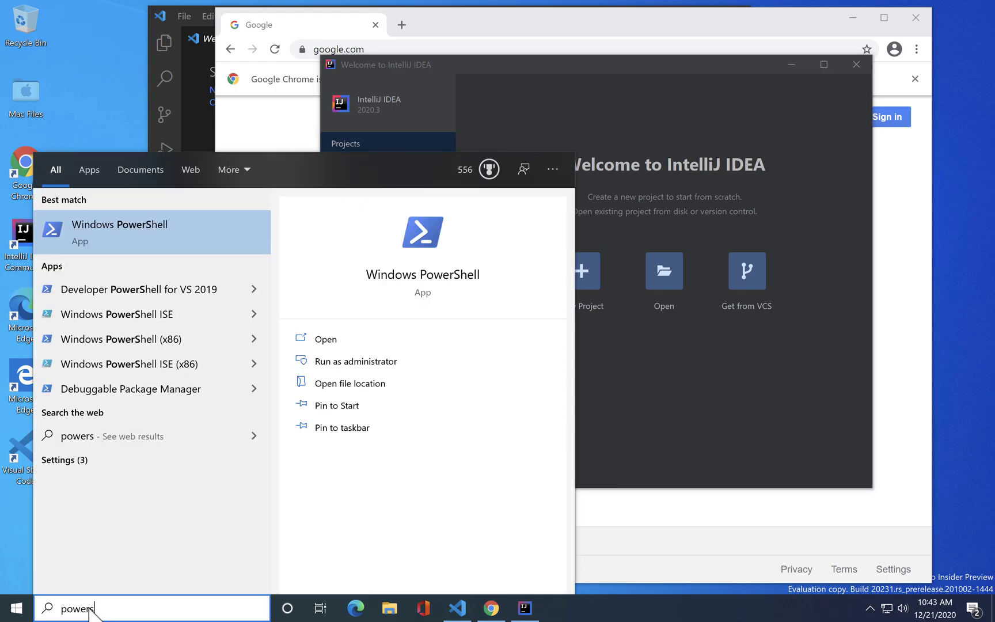
{"action": "left_click", "coordinate": [145, 238]}
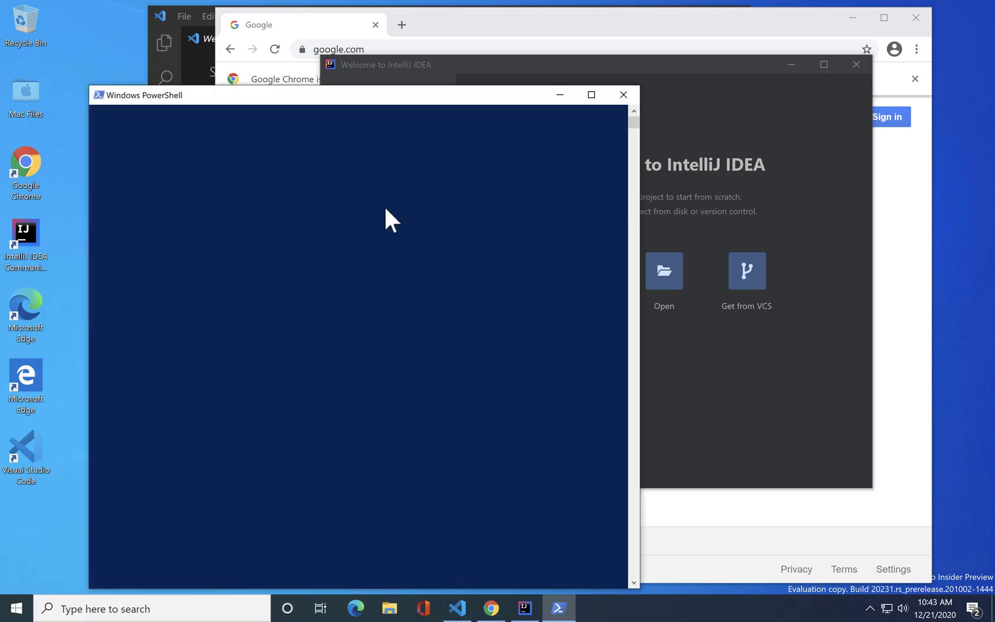
{"action": "left_click_drag", "start_coordinate": [361, 100], "coordinate": [494, 79]}
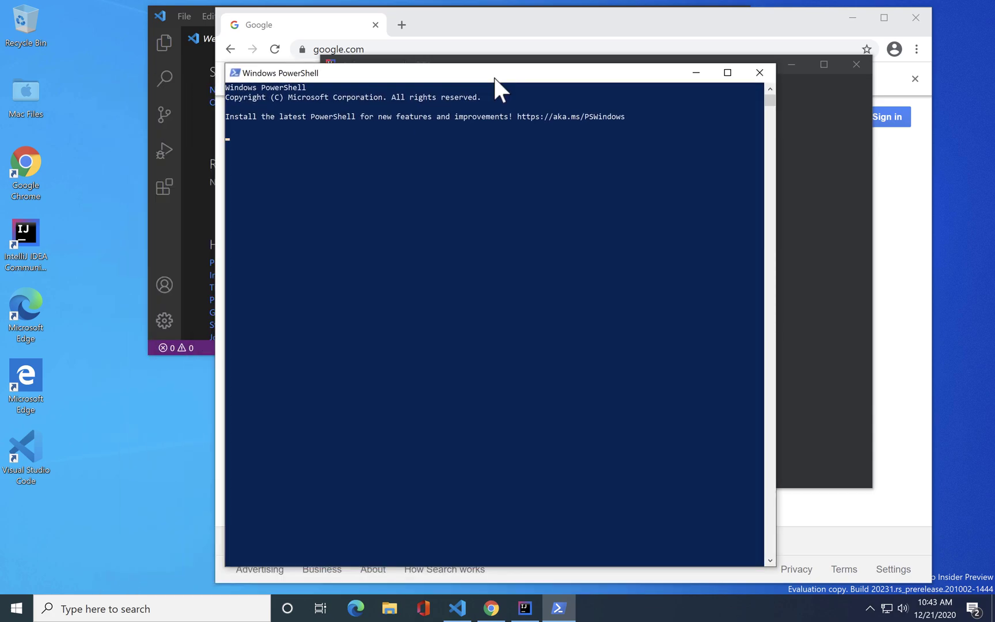
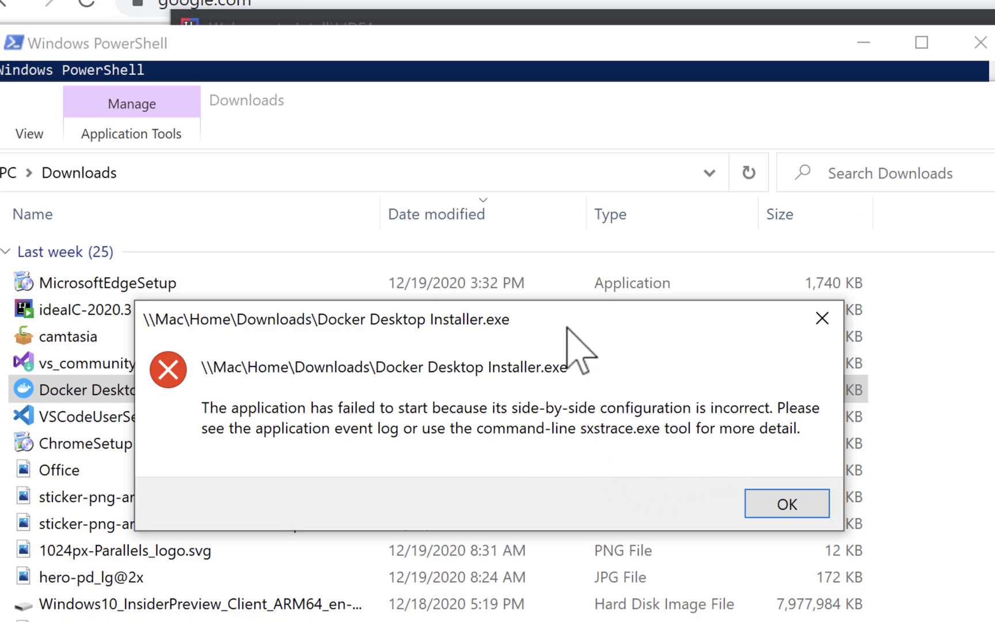
Move the Docker Desktop Installer error aside and search Google in Chrome for "docker desktop for Windows 10 arm".
{"action": "left_click_drag", "start_coordinate": [567, 314], "coordinate": [547, 384]}
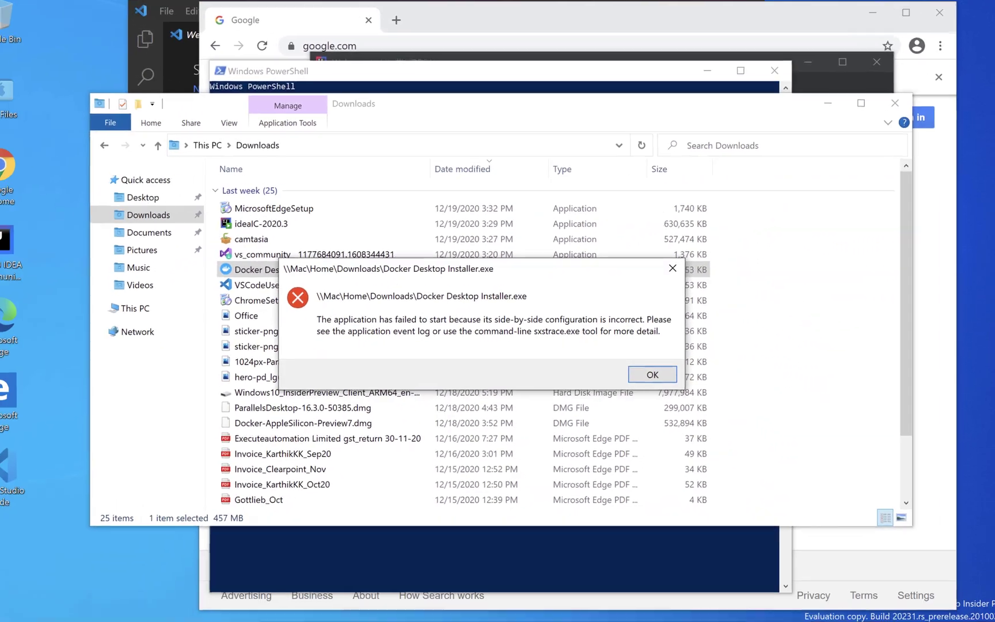
{"action": "left_click", "coordinate": [491, 607]}
{"action": "left_click", "coordinate": [501, 314]}
{"action": "type", "text": "window"}
{"action": "key", "text": "BackSpace"}
{"action": "key", "text": "BackSpace"}
{"action": "key", "text": "BackSpace"}
{"action": "key", "text": "BackSpace"}
{"action": "key", "text": "BackSpace"}
{"action": "key", "text": "BackSpace"}
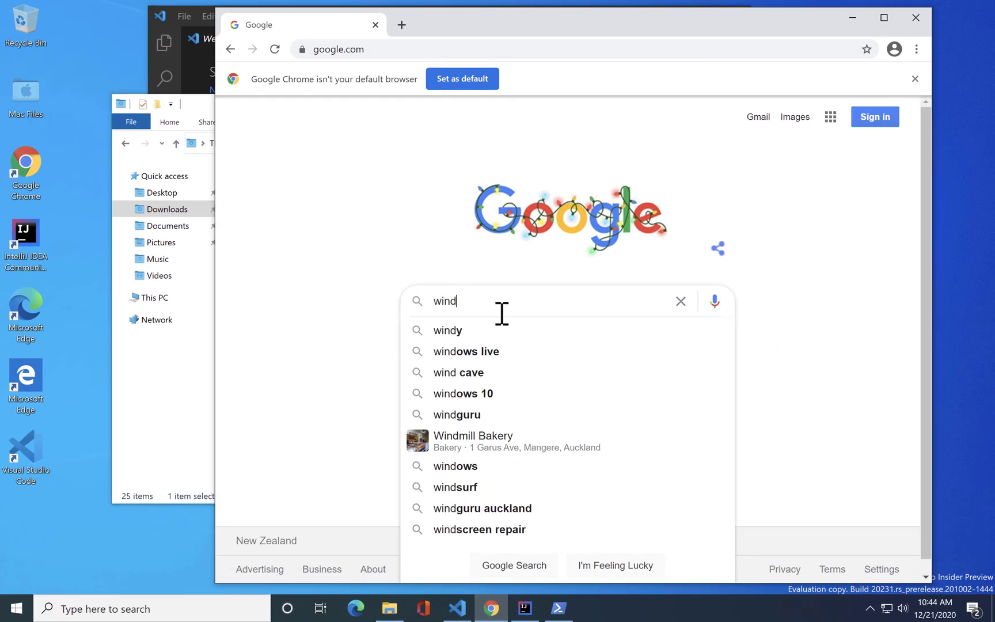
{"action": "type", "text": "docker desk"}
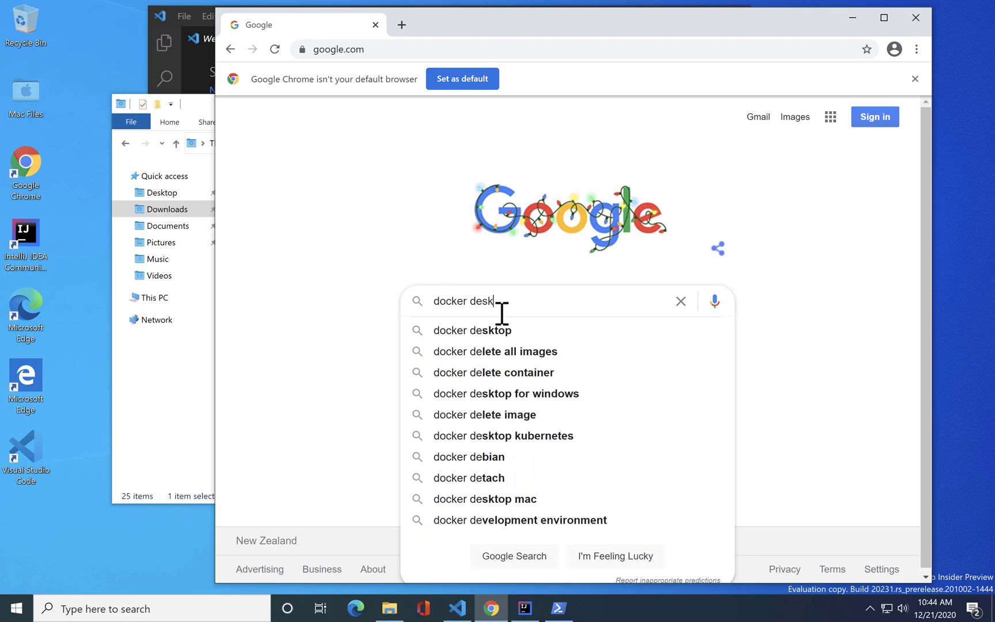
{"action": "type", "text": "top for Windows 10 arm"}
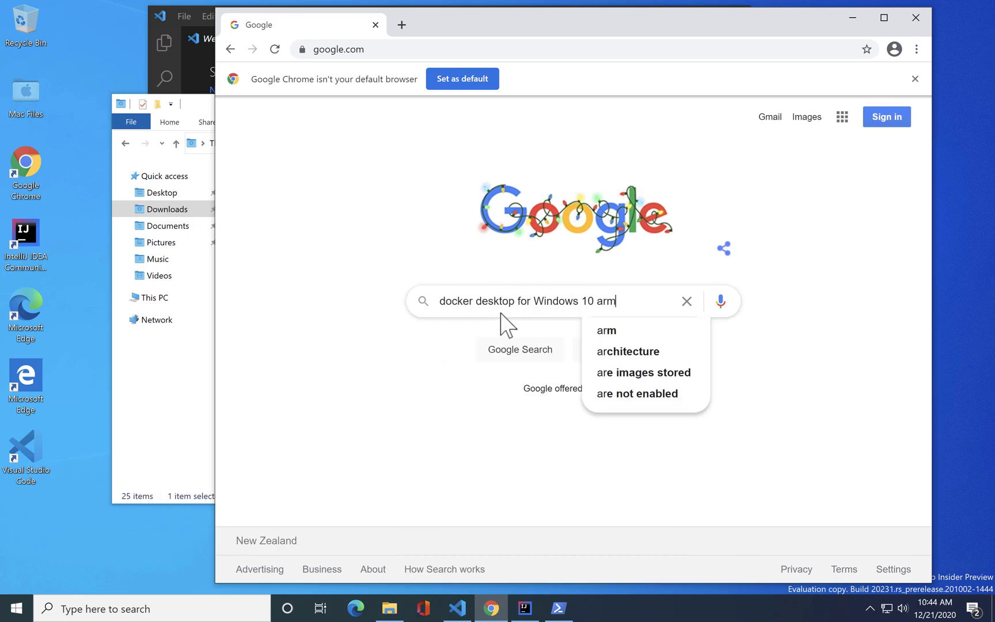
{"action": "key", "text": "Return"}
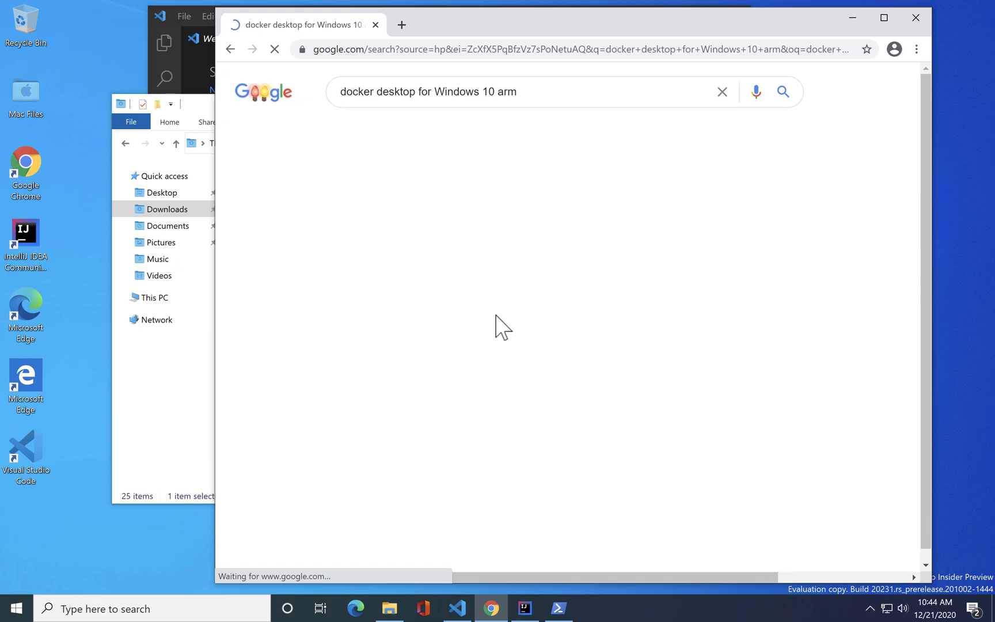
Open the GitHub issue about supporting Docker Desktop (WSL2) on Windows on ARM and read through its comments.
{"action": "left_click", "coordinate": [443, 217]}
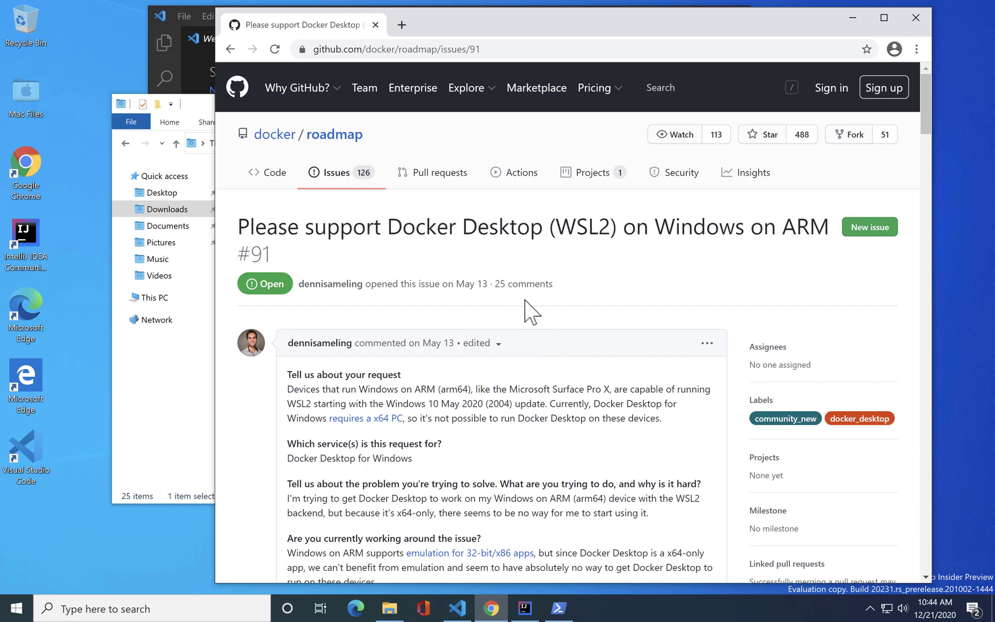
{"action": "scroll", "coordinate": [500, 418], "scroll_direction": "down", "scroll_amount": 15}
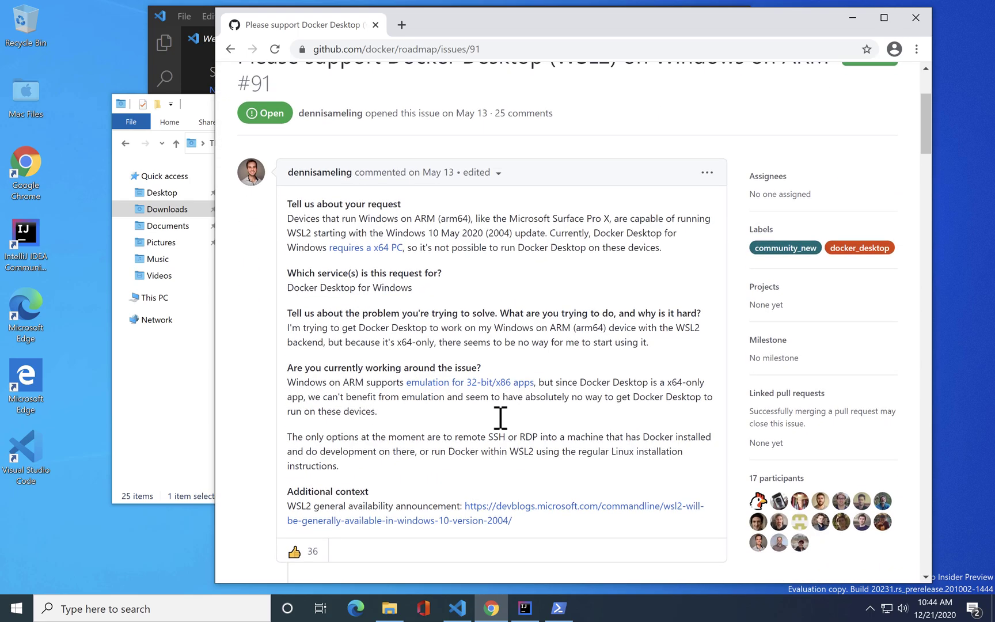
{"action": "scroll", "coordinate": [500, 417], "scroll_direction": "down", "scroll_amount": 20}
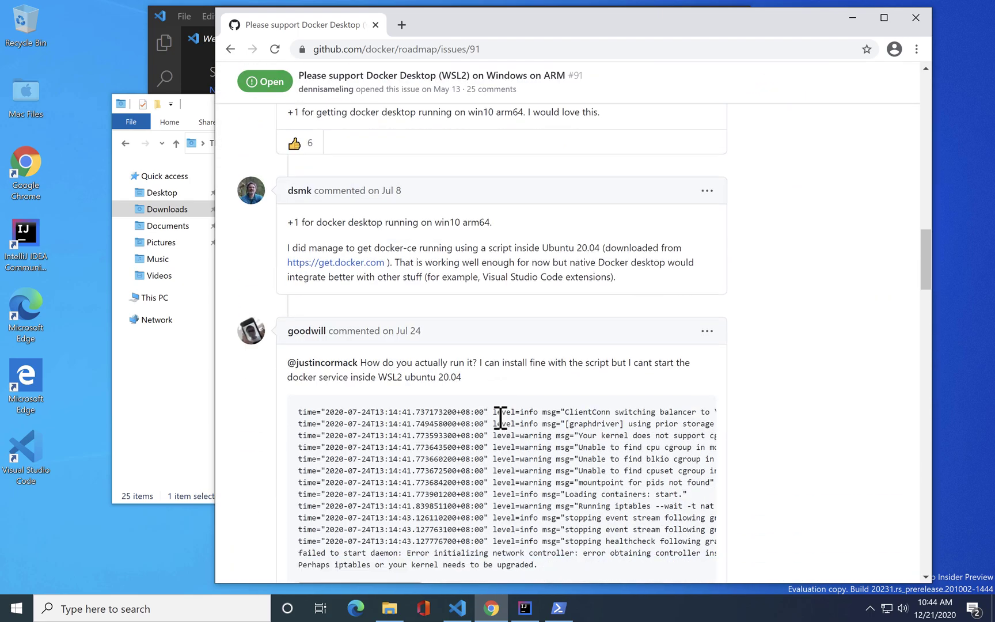
{"action": "scroll", "coordinate": [500, 418], "scroll_direction": "down", "scroll_amount": 20}
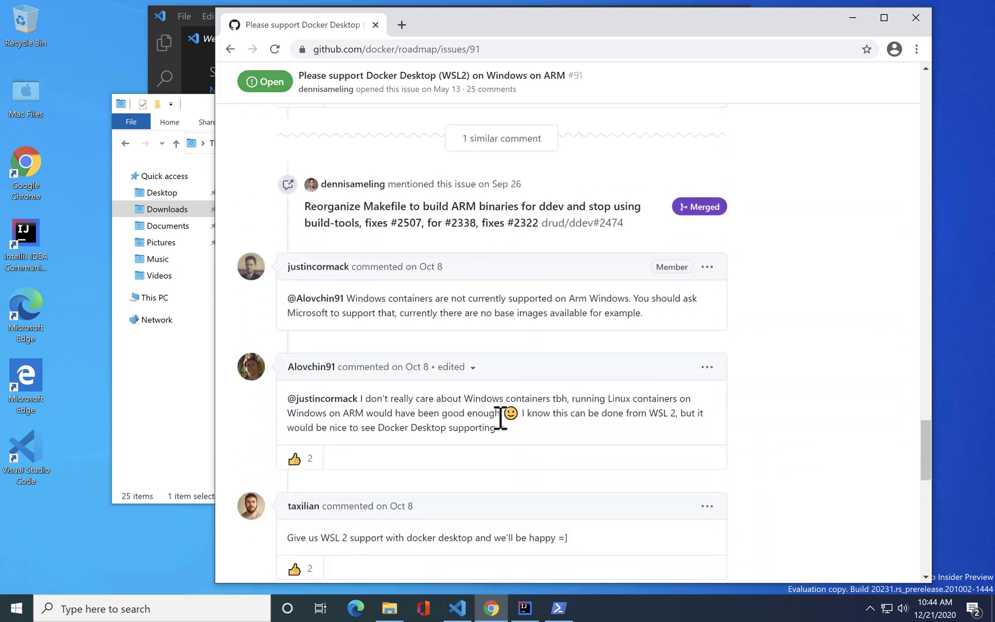
{"action": "scroll", "coordinate": [499, 417], "scroll_direction": "up", "scroll_amount": 20}
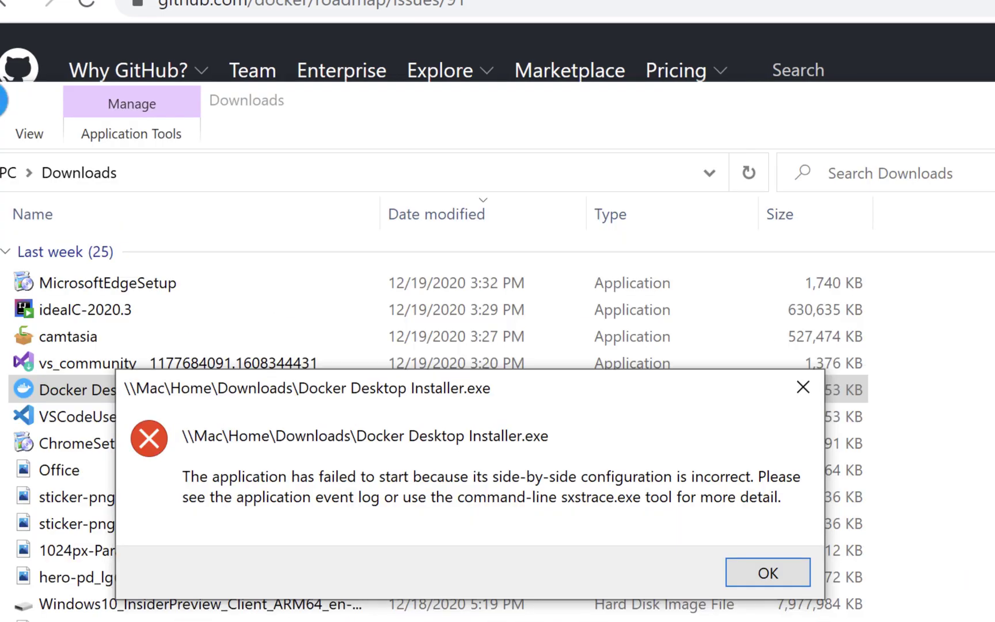
Dismiss the Docker Desktop Installer error and try to run the installer from the Downloads folder again.
{"action": "left_click", "coordinate": [773, 581]}
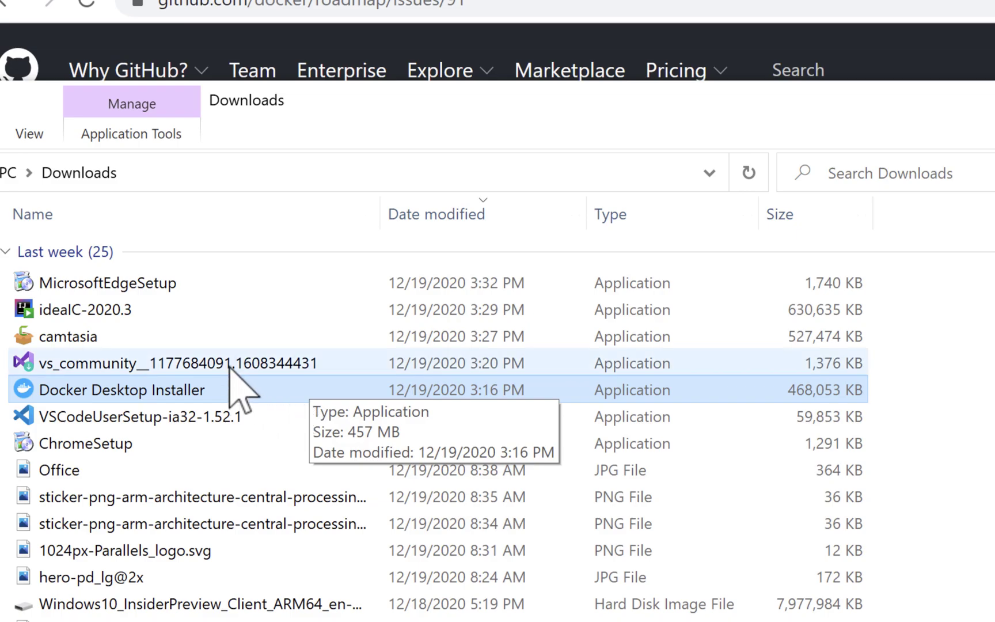
{"action": "double_click", "coordinate": [151, 383]}
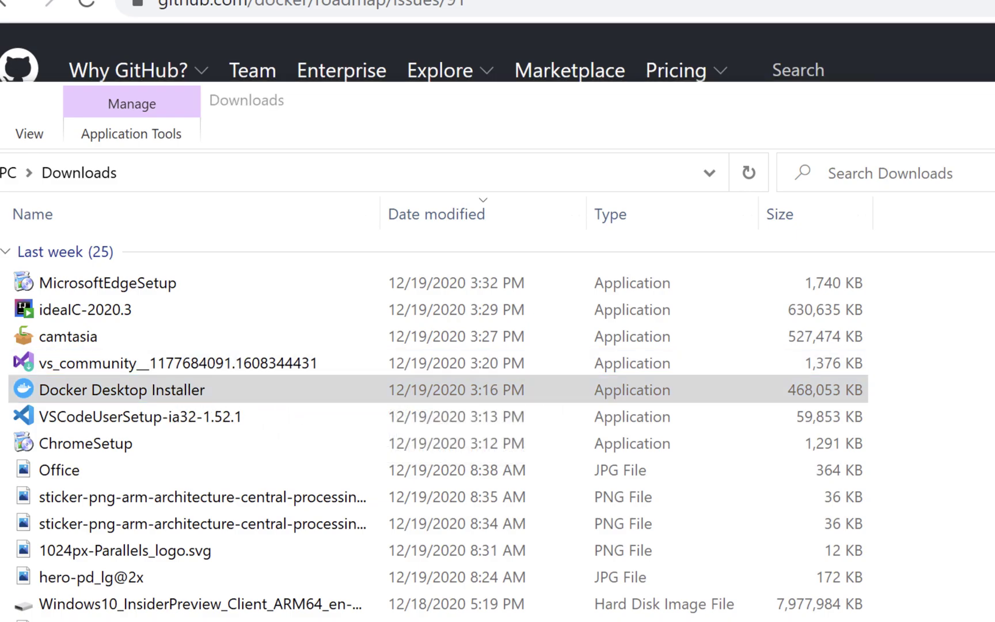
Find Visual Studio 2019 with a Windows search for "visu", launch it, and bring its start window to the front.
{"action": "key", "text": "super"}
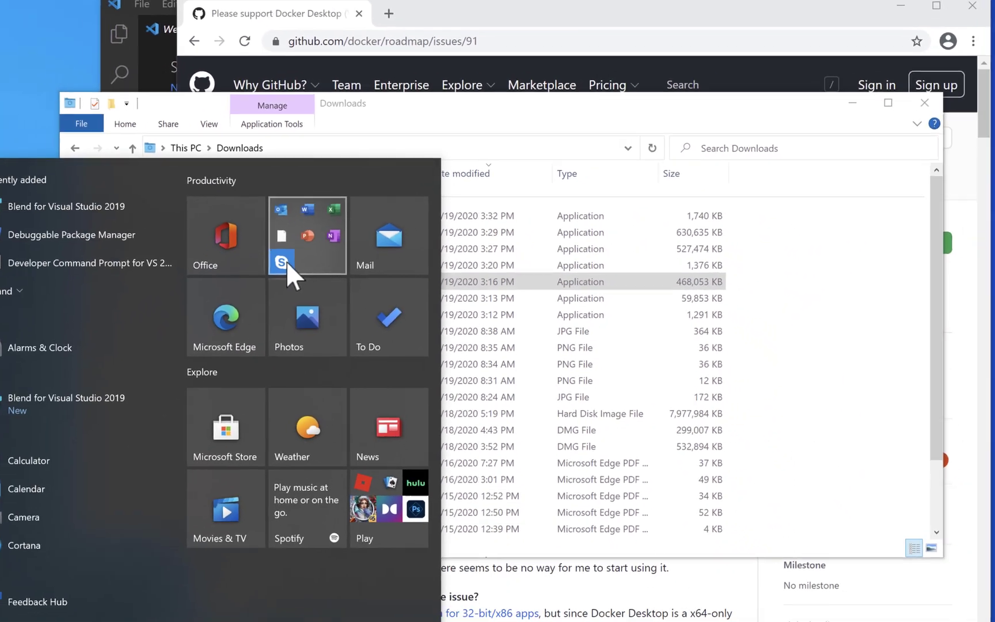
{"action": "type", "text": "visu"}
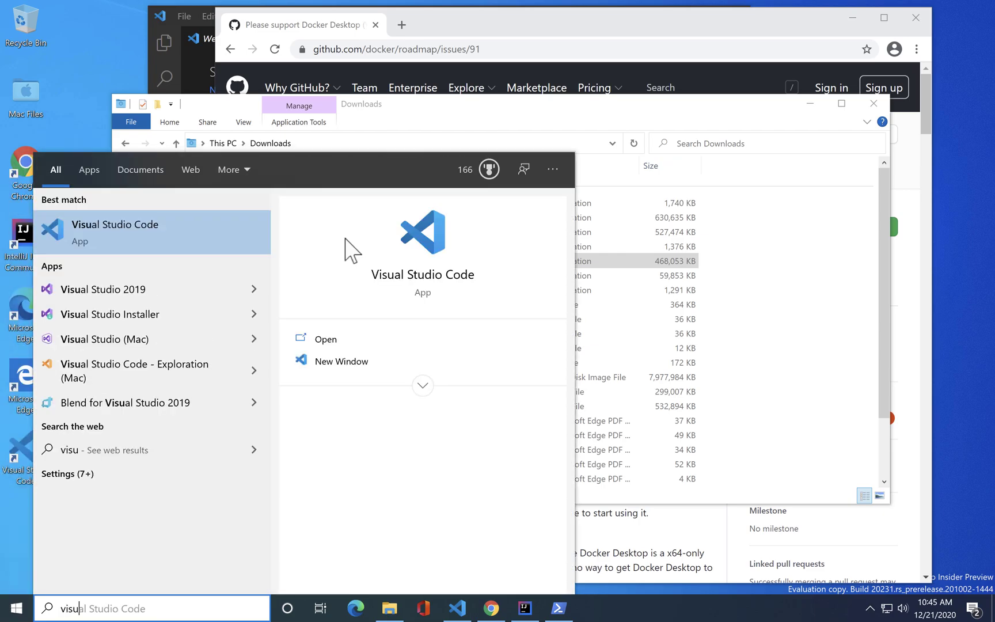
{"action": "left_click", "coordinate": [166, 290]}
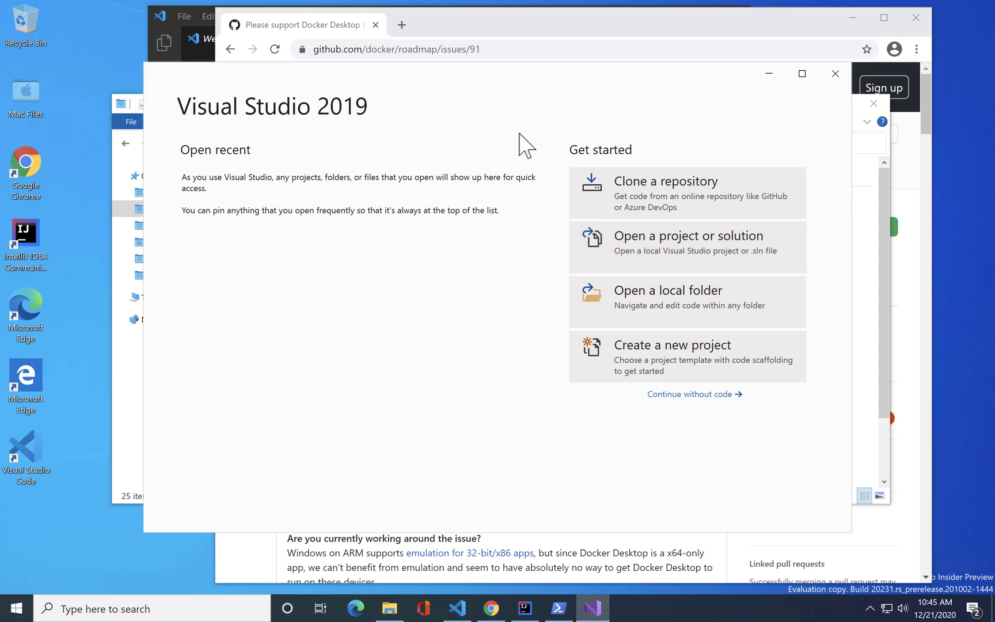
{"action": "mouse_move", "coordinate": [525, 83]}
{"action": "left_mouse_down"}
{"action": "mouse_move", "coordinate": [433, 83]}
{"action": "mouse_move", "coordinate": [704, 78]}
{"action": "mouse_move", "coordinate": [477, 105]}
{"action": "mouse_move", "coordinate": [556, 70]}
{"action": "mouse_move", "coordinate": [540, 76]}
{"action": "mouse_move", "coordinate": [643, 73]}
{"action": "mouse_move", "coordinate": [451, 126]}
{"action": "mouse_move", "coordinate": [529, 92]}
{"action": "left_mouse_up"}
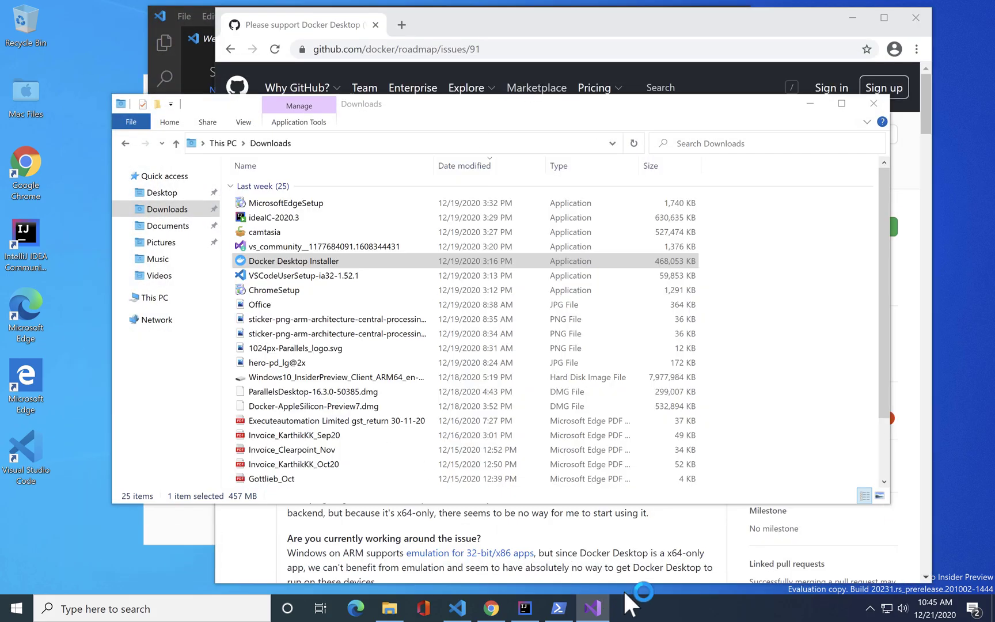
{"action": "left_click", "coordinate": [591, 609]}
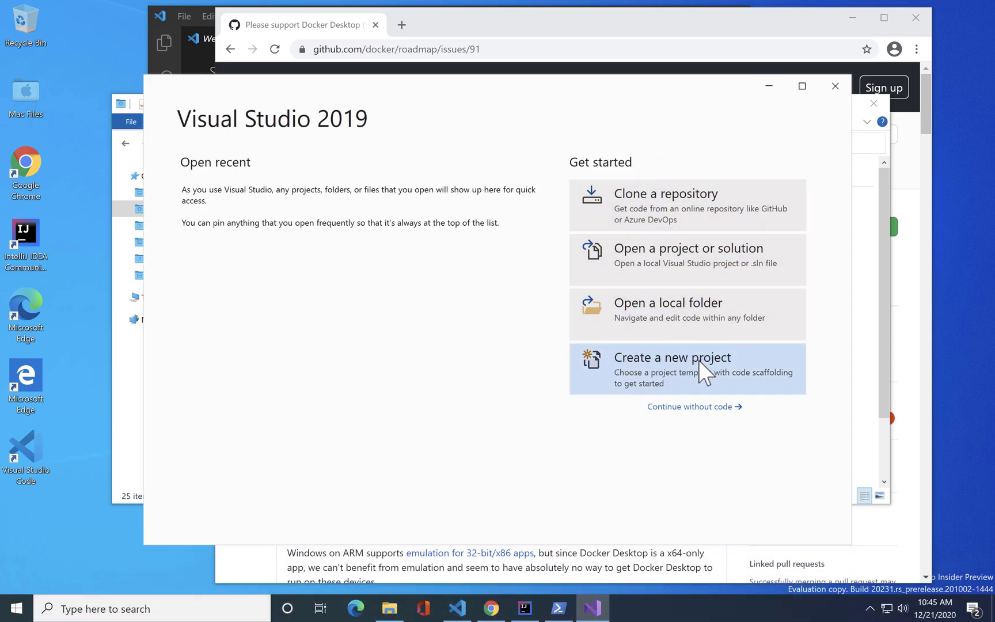
Create a C# Console App (.NET Core) project named HelloWorld and allow Parallels Desktop to access files on a network volume.
{"action": "left_click", "coordinate": [659, 342]}
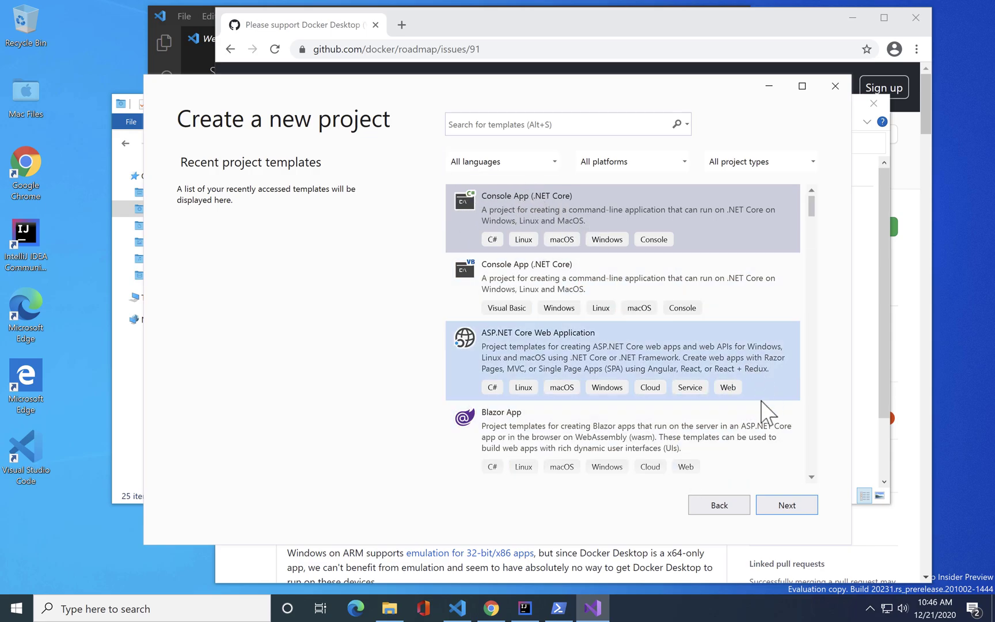
{"action": "left_click", "coordinate": [775, 508]}
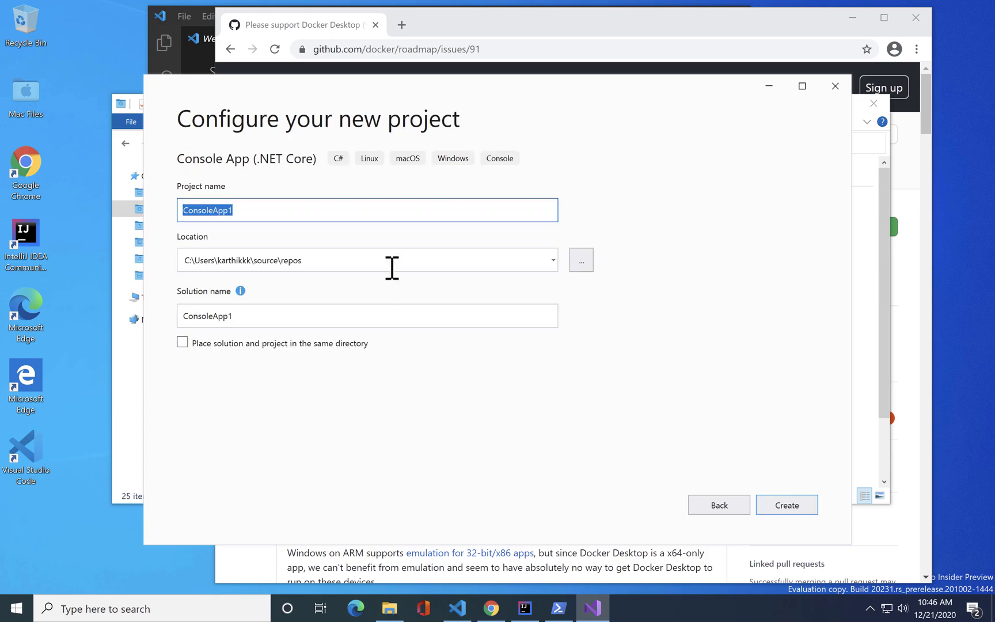
{"action": "type", "text": "HelloWorld"}
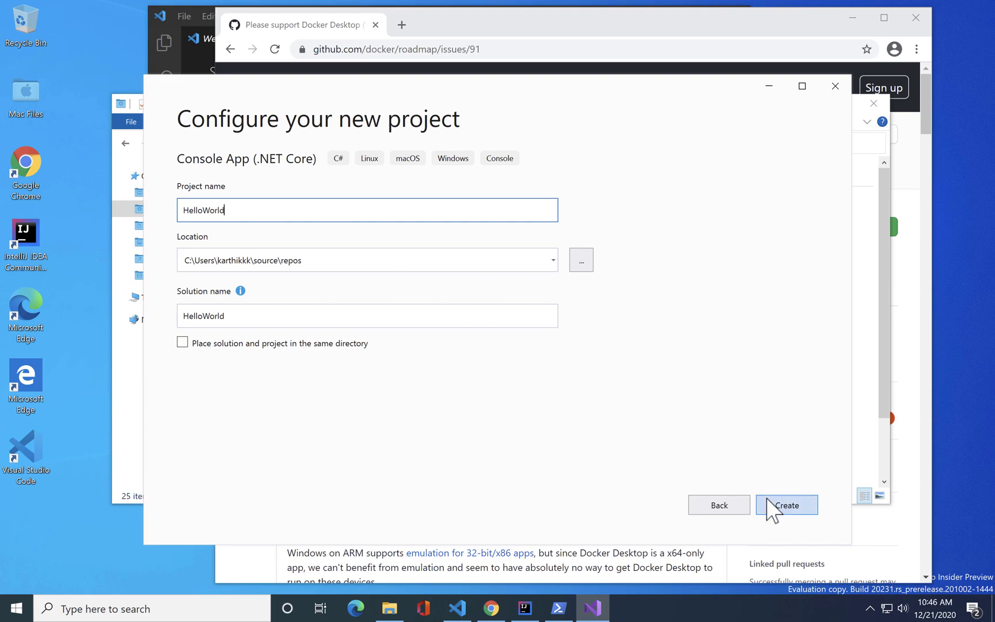
{"action": "left_click", "coordinate": [771, 508]}
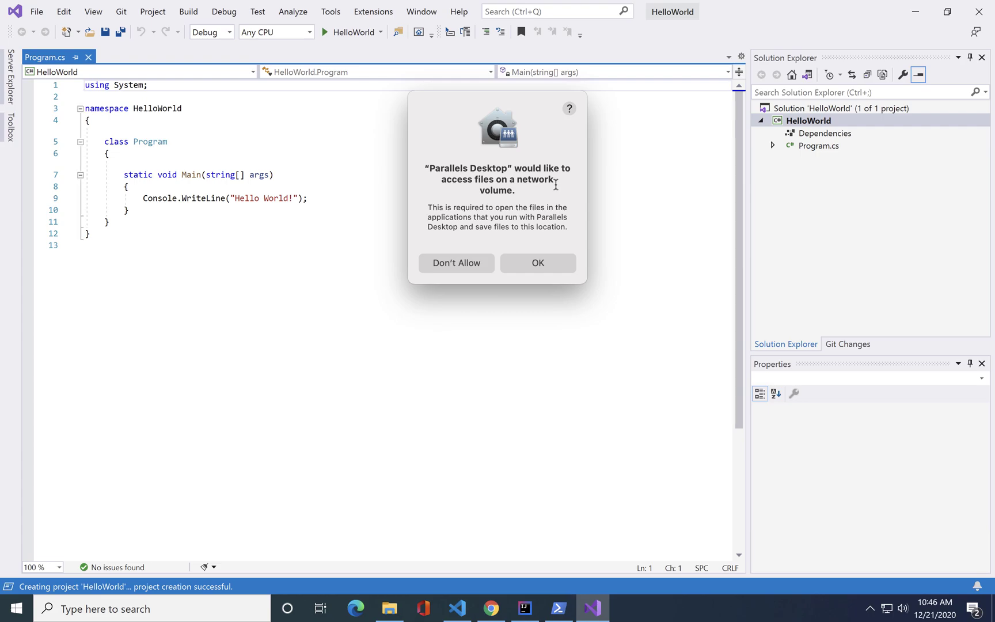
{"action": "left_click", "coordinate": [520, 263]}
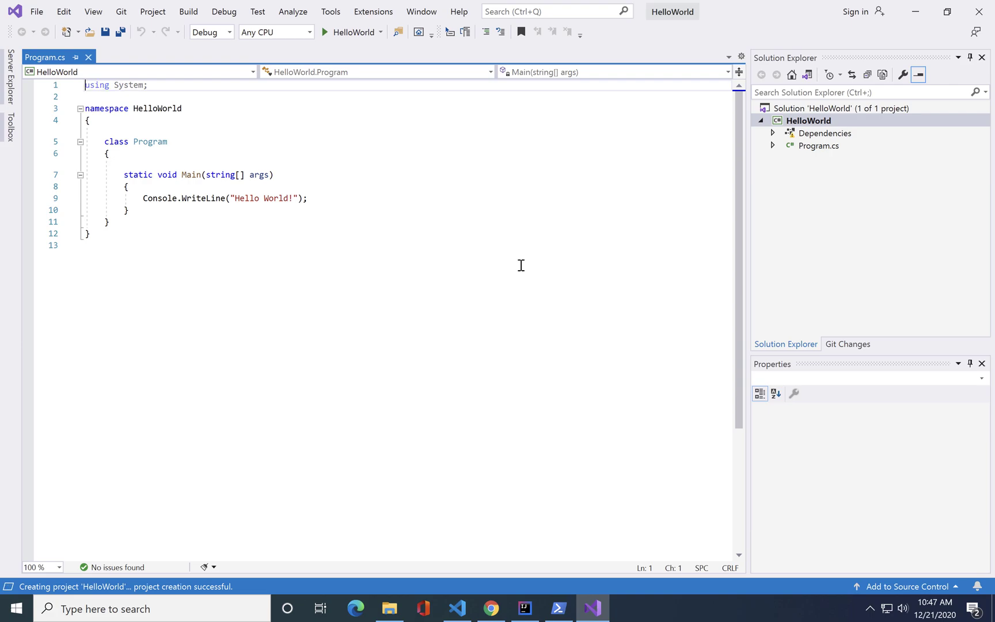
Enlarge the Program.cs code to 146 % and run the HelloWorld project in the Debug configuration.
{"action": "left_click", "coordinate": [334, 200]}
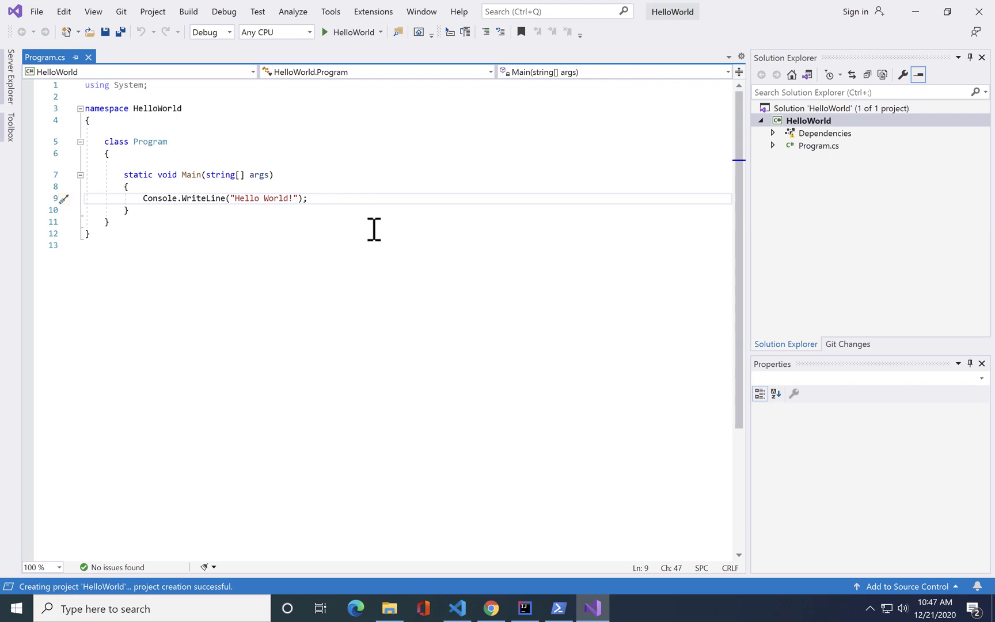
{"action": "scroll", "coordinate": [374, 226], "scroll_direction": "up", "scroll_amount": 4}
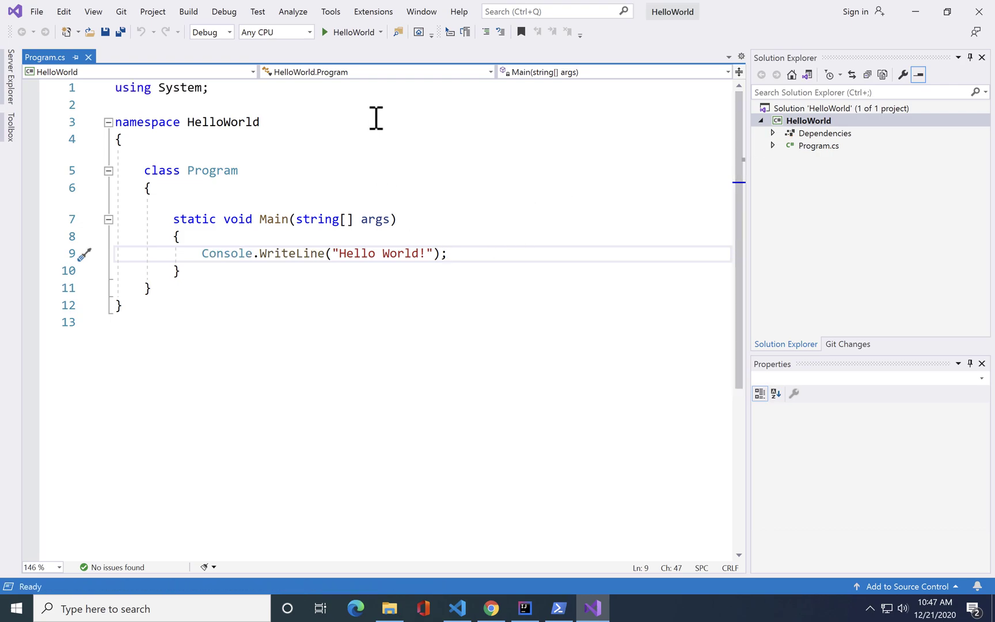
{"action": "left_click", "coordinate": [330, 31]}
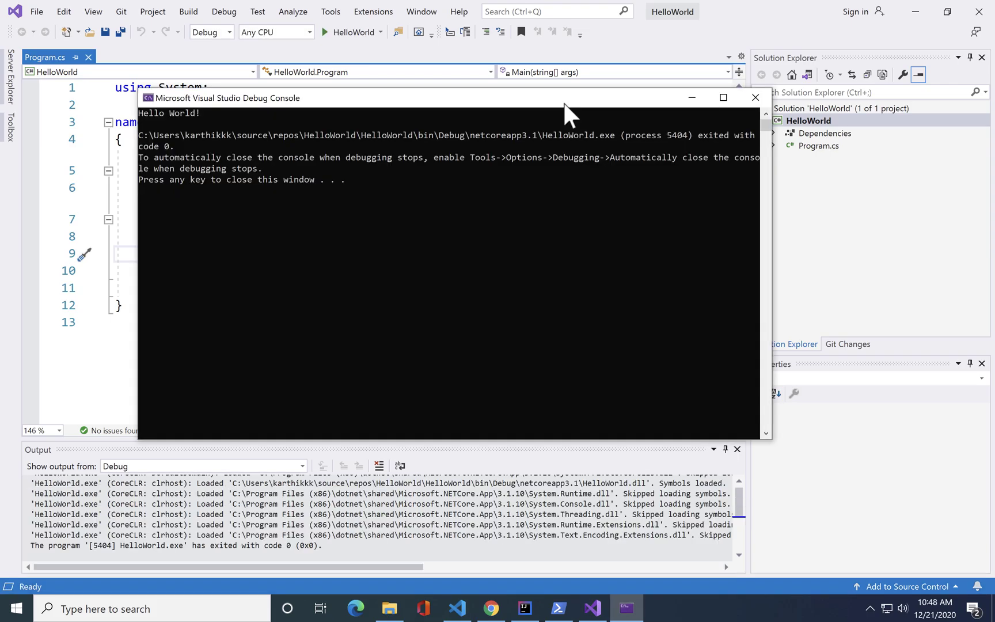
Point out the "Hello World!" output line in the debug console and close the console to return to the code.
{"action": "left_click", "coordinate": [139, 114]}
{"action": "left_click", "coordinate": [217, 114]}
{"action": "key", "text": "Return"}
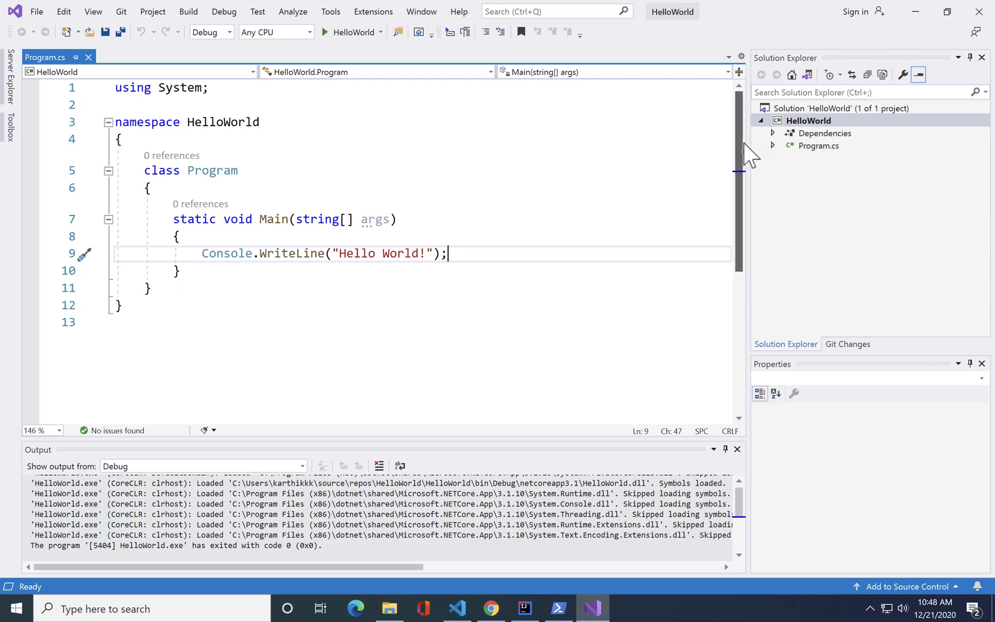
{"action": "left_click_drag", "start_coordinate": [737, 151], "coordinate": [737, 94]}
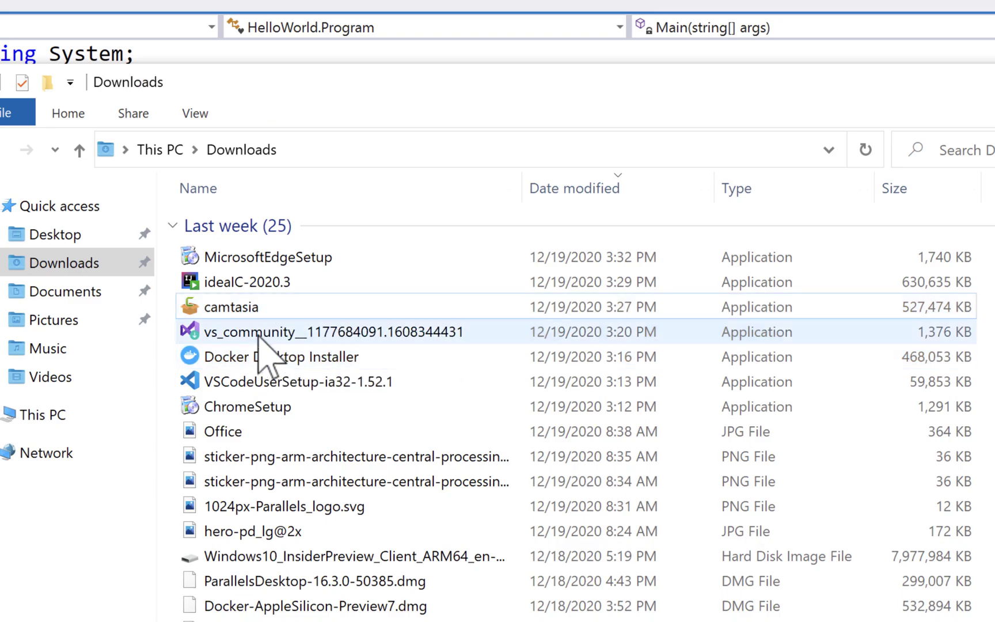
Try to install Camtasia from the Downloads folder with English as the setup language, and move its setup window higher over Visual Studio.
{"action": "double_click", "coordinate": [284, 310]}
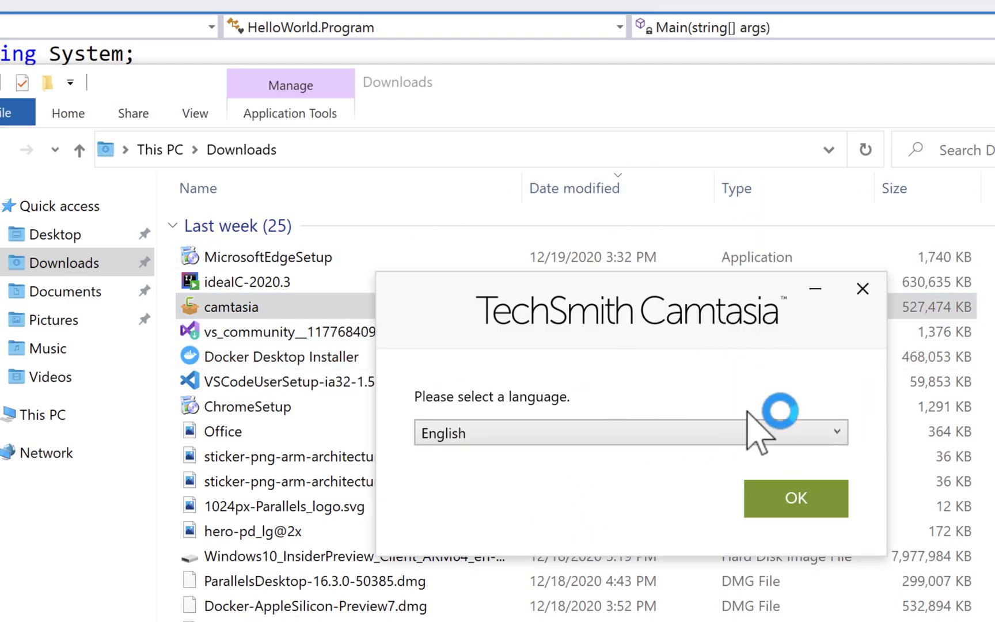
{"action": "left_click", "coordinate": [777, 498]}
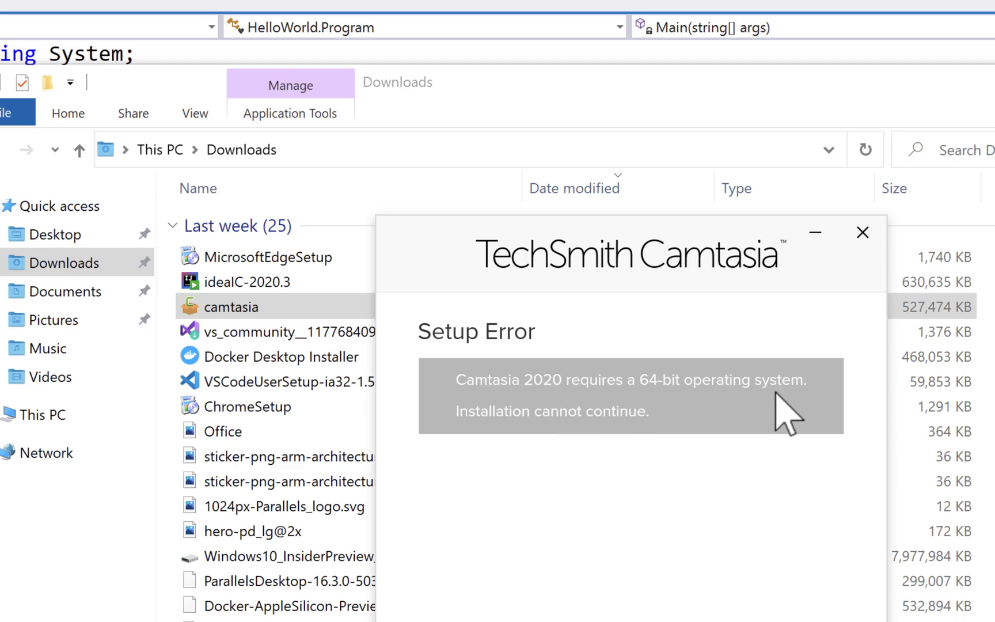
{"action": "key", "text": "alt+Tab"}
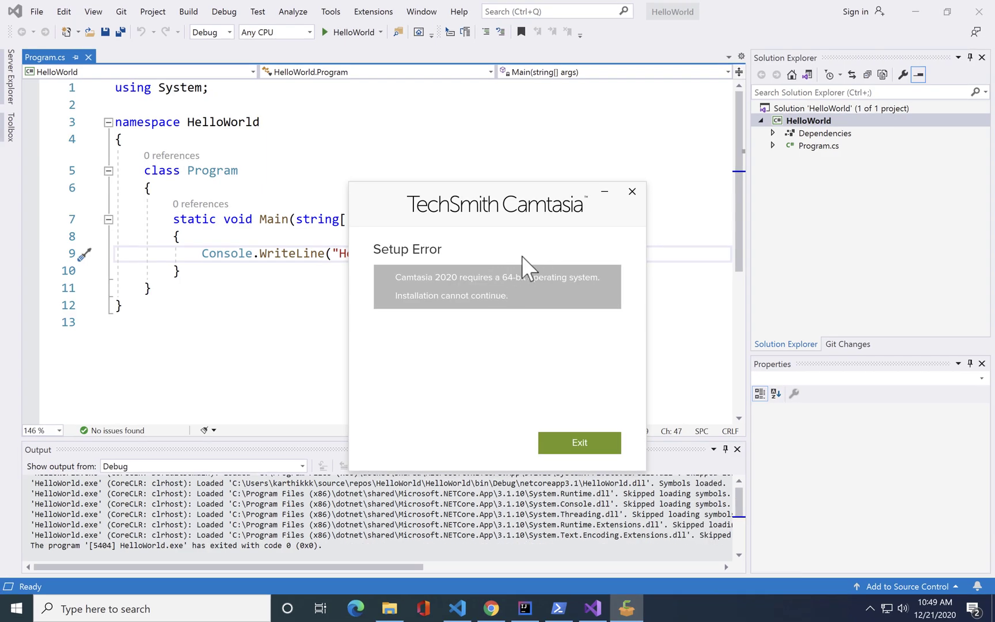
{"action": "left_click_drag", "start_coordinate": [518, 207], "coordinate": [516, 149]}
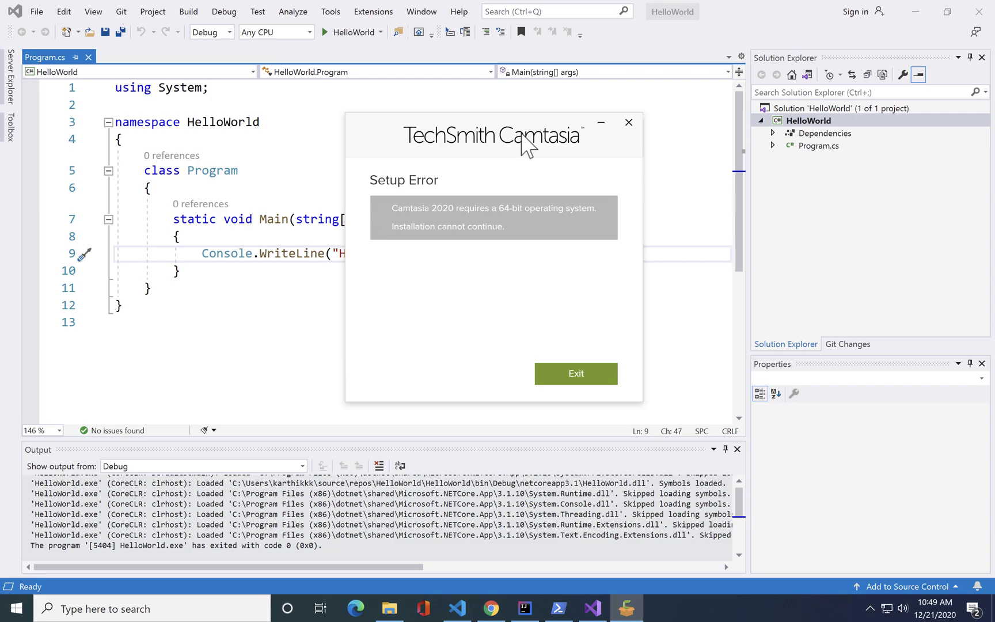
Close the Camtasia setup window and place the cursor at the end of line 12 in Program.cs.
{"action": "left_click", "coordinate": [629, 122]}
{"action": "left_click", "coordinate": [435, 302]}
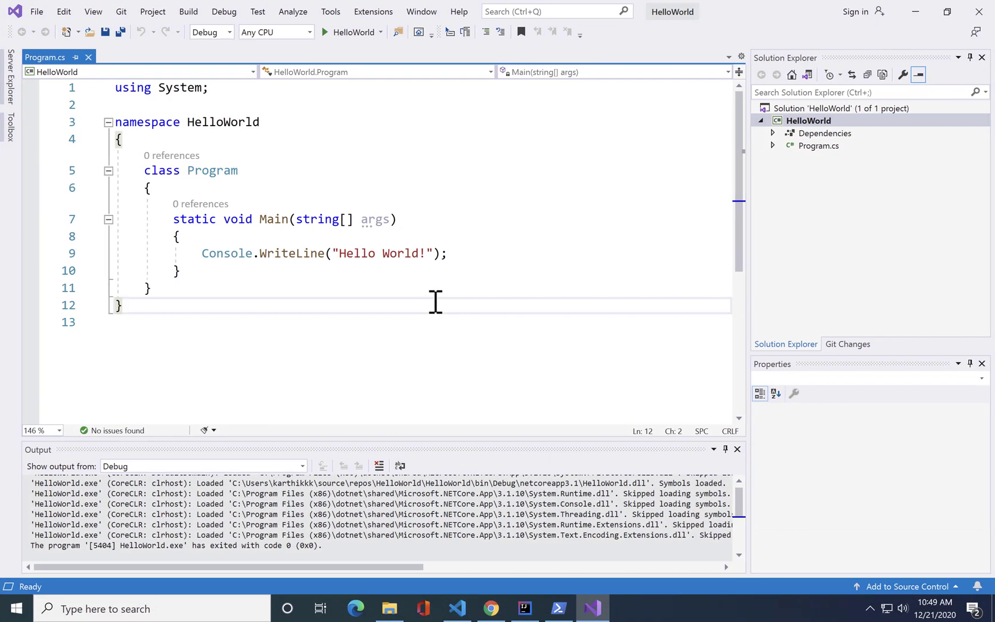
Check the virtual machine's memory usage in Activity Monitor on the Mac desktop and return to Visual Studio in Windows.
{"action": "key", "text": "ctrl+Left"}
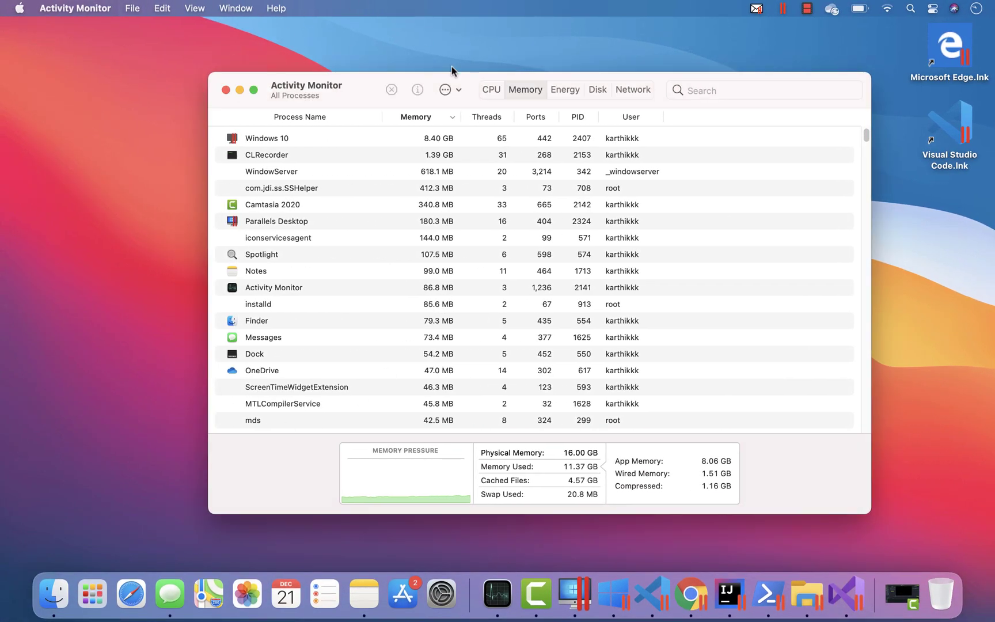
{"action": "key", "text": "ctrl+Right"}
{"action": "key", "text": "ctrl+Right"}
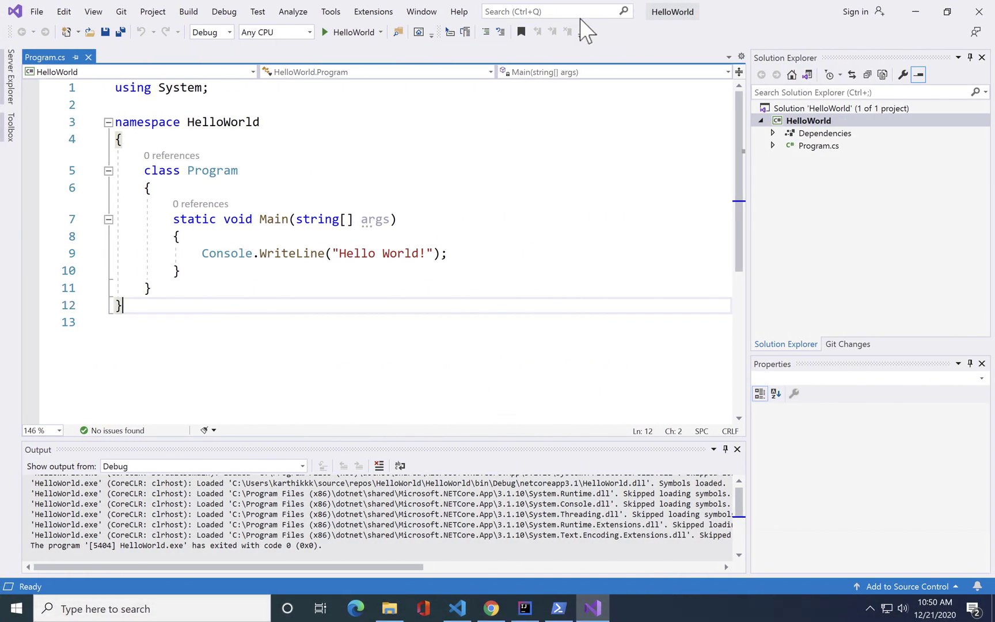
Show IntelliJ IDEA and Visual Studio running in Windows, and examine the Memory Used figure in Activity Monitor on the Mac.
{"action": "left_click", "coordinate": [525, 609]}
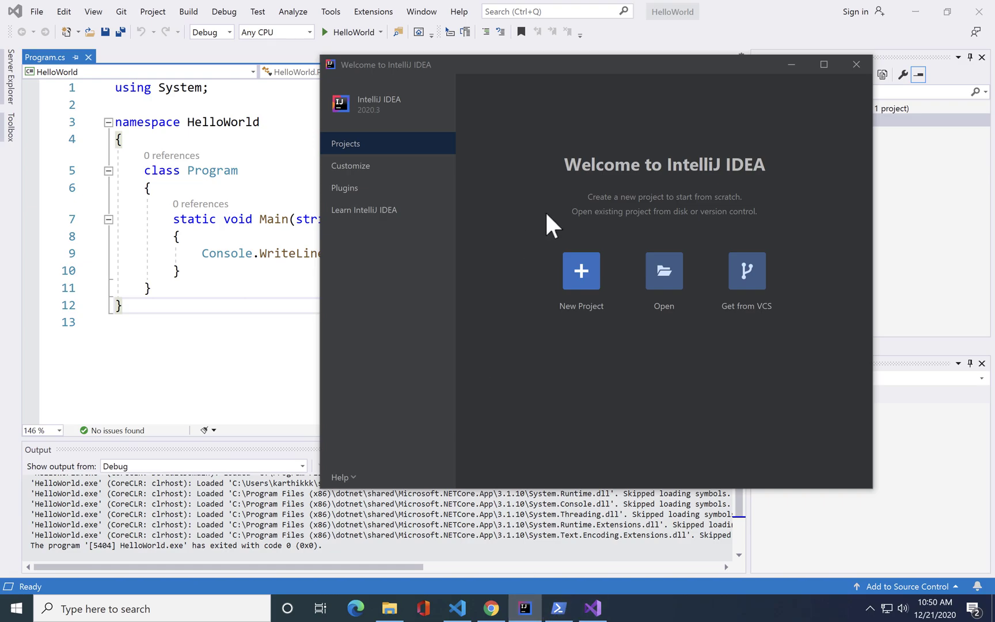
{"action": "left_click", "coordinate": [593, 608]}
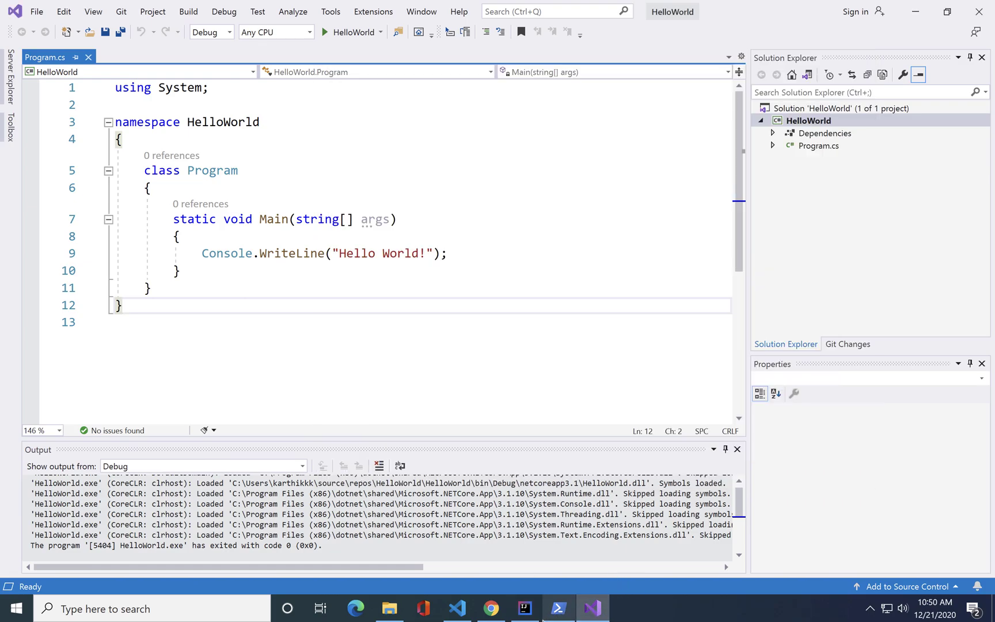
{"action": "left_click", "coordinate": [525, 609]}
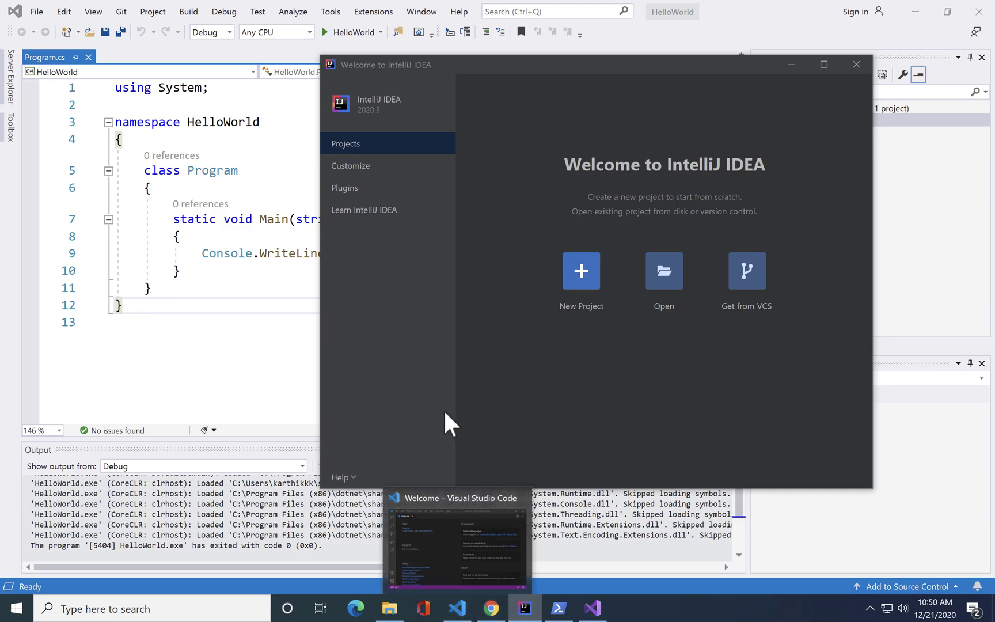
{"action": "key", "text": "ctrl+Left"}
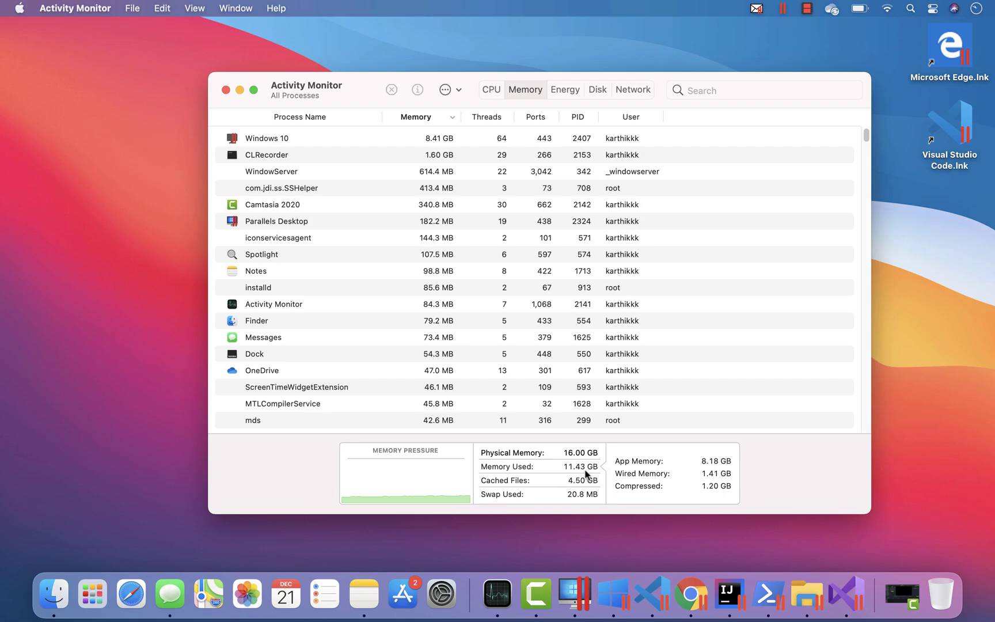
{"action": "mouse_move", "coordinate": [584, 473]}
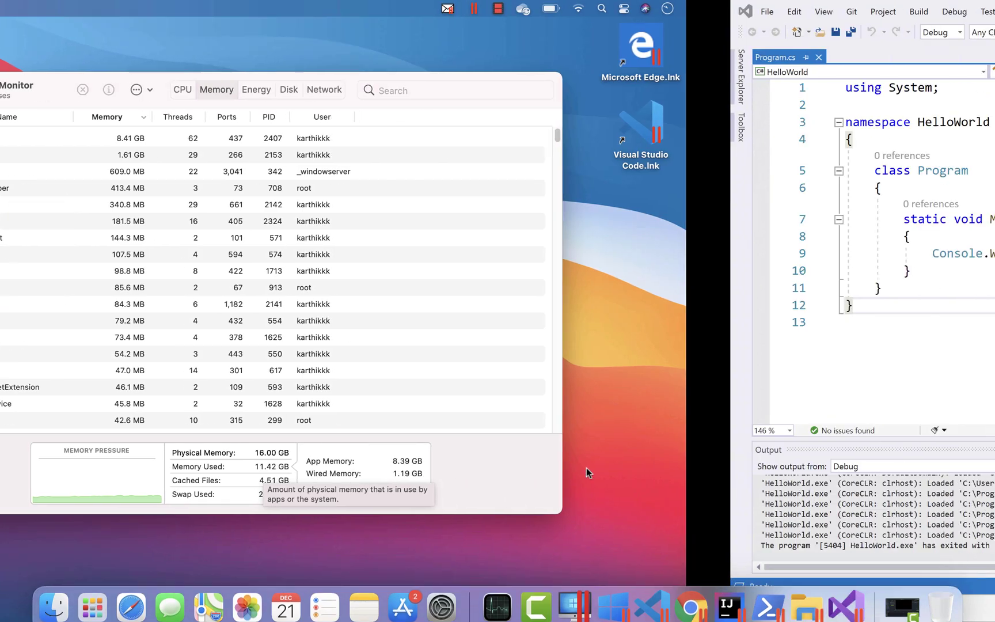
{"action": "key", "text": "ctrl+Up"}
{"action": "left_click", "coordinate": [455, 438]}
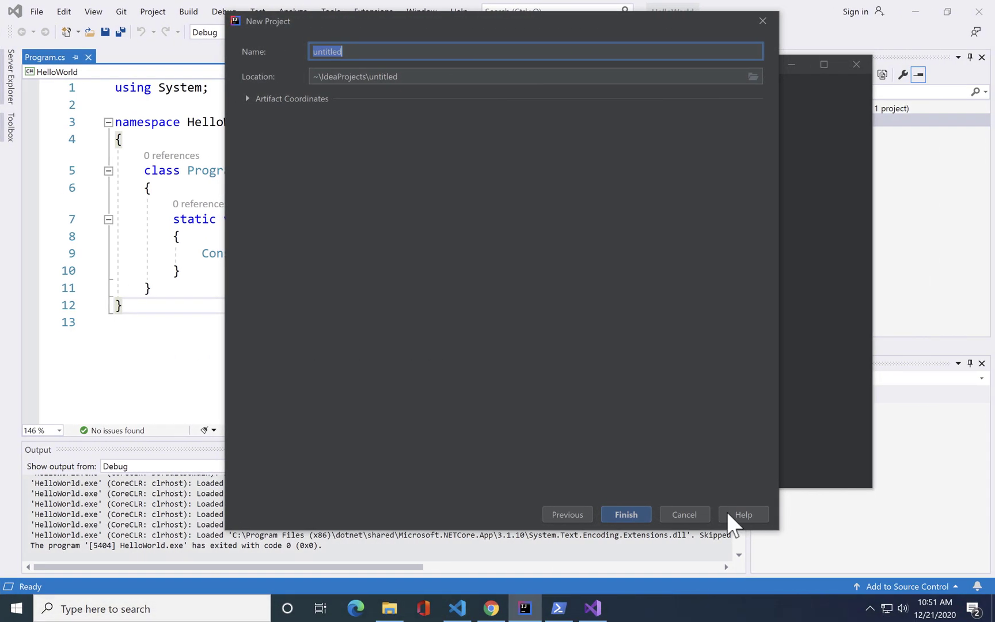
{"action": "left_click", "coordinate": [692, 514]}
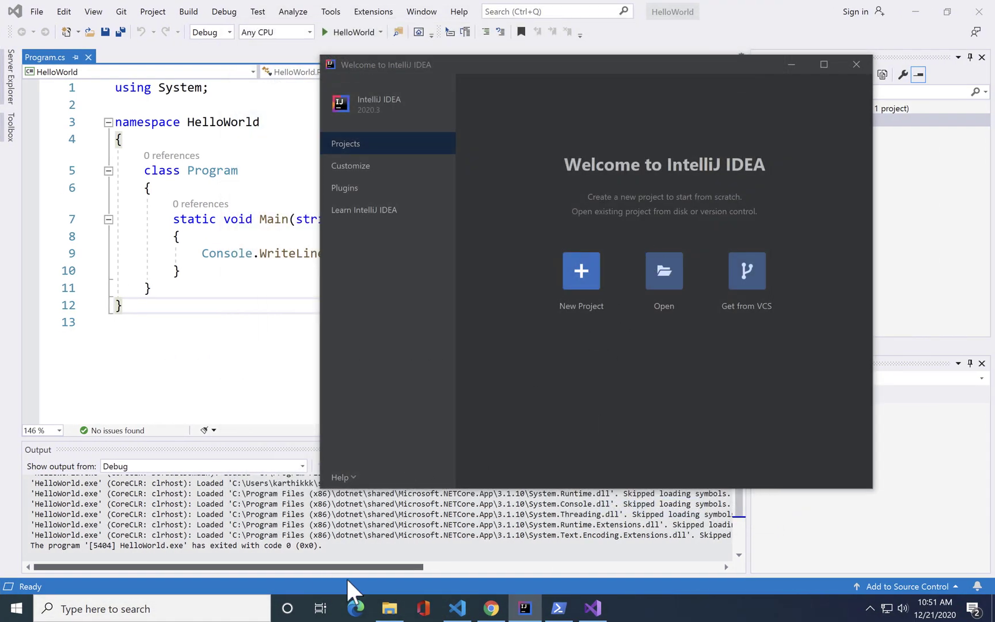
Switch to Microsoft Edge in Windows and browse the .NET Blog article about what's next for System.Text.Json.
{"action": "left_click", "coordinate": [355, 607]}
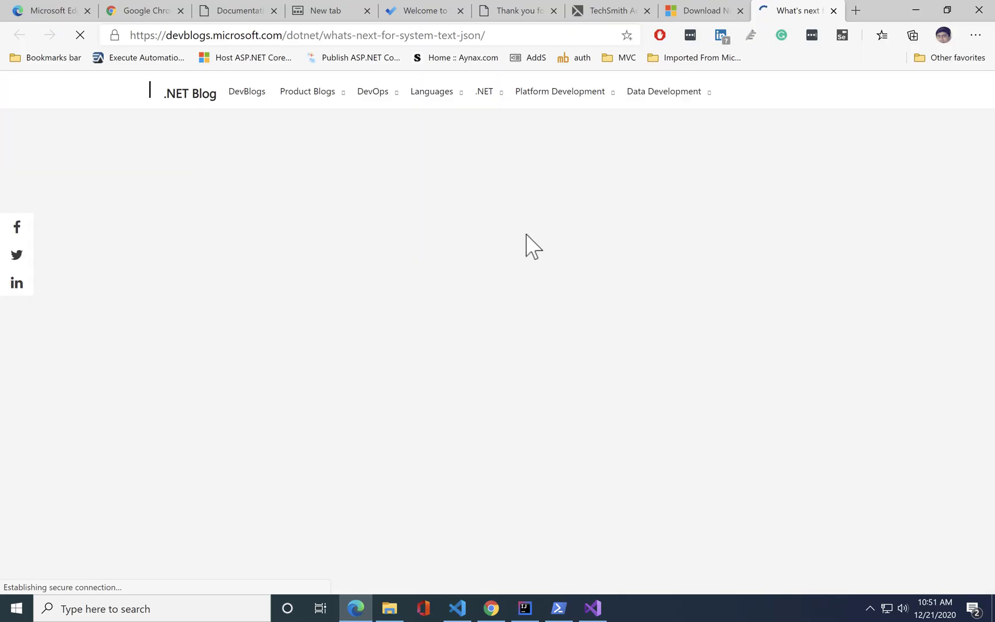
{"action": "scroll", "coordinate": [493, 377], "scroll_direction": "down", "scroll_amount": 5}
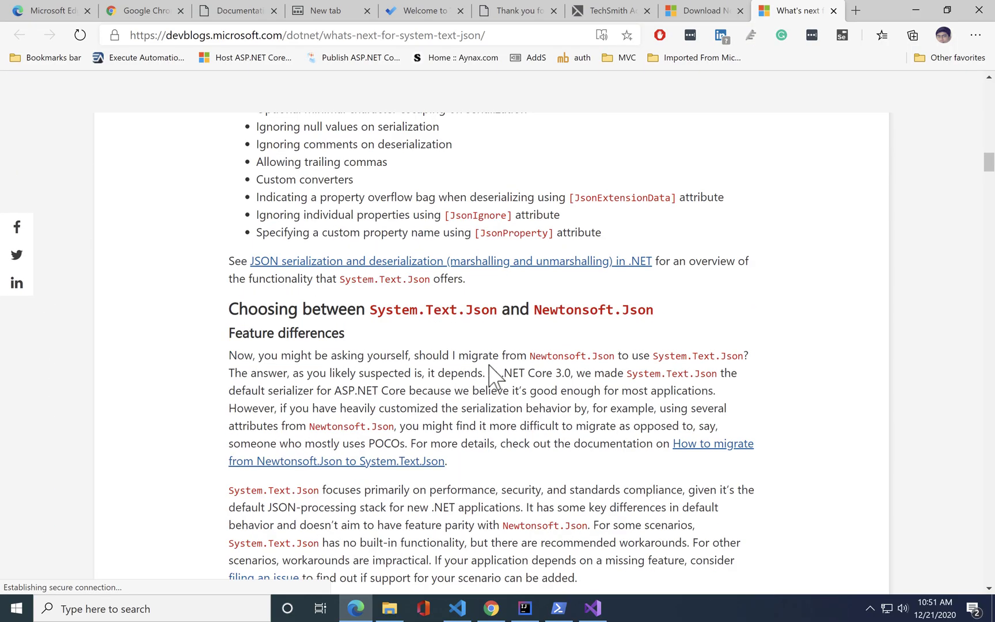
{"action": "scroll", "coordinate": [491, 373], "scroll_direction": "down", "scroll_amount": 6}
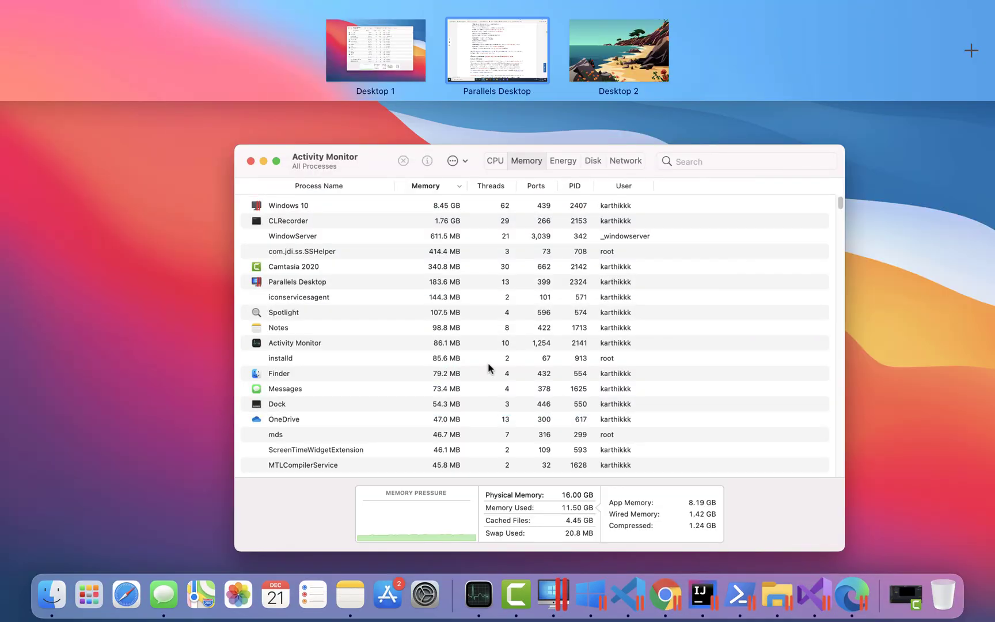
{"action": "left_click", "coordinate": [518, 64]}
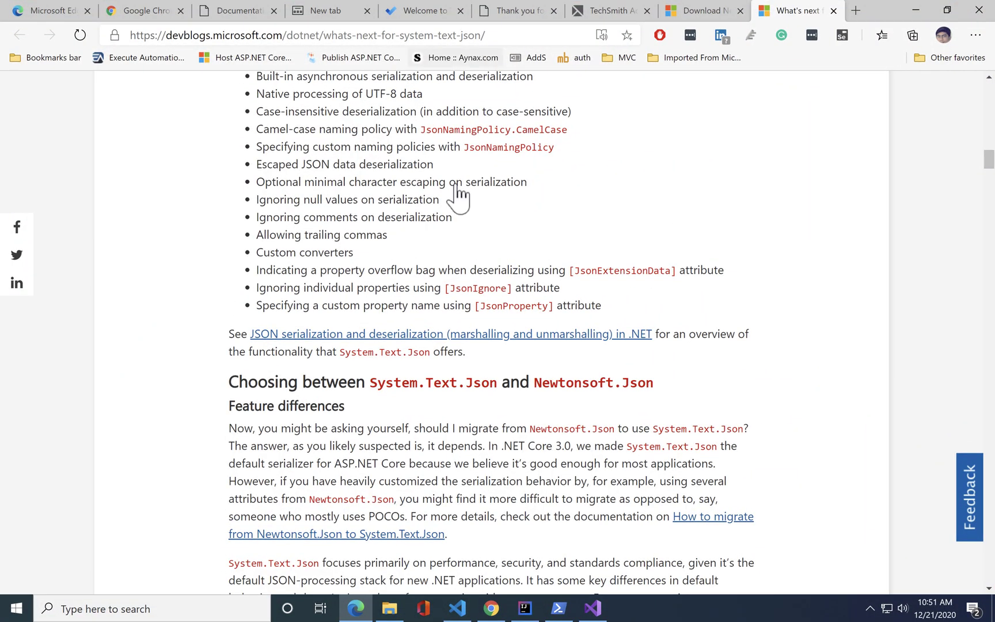
Launch Office in Windows and switch to the Mac desktop to check memory usage in Activity Monitor.
{"action": "left_click", "coordinate": [424, 609]}
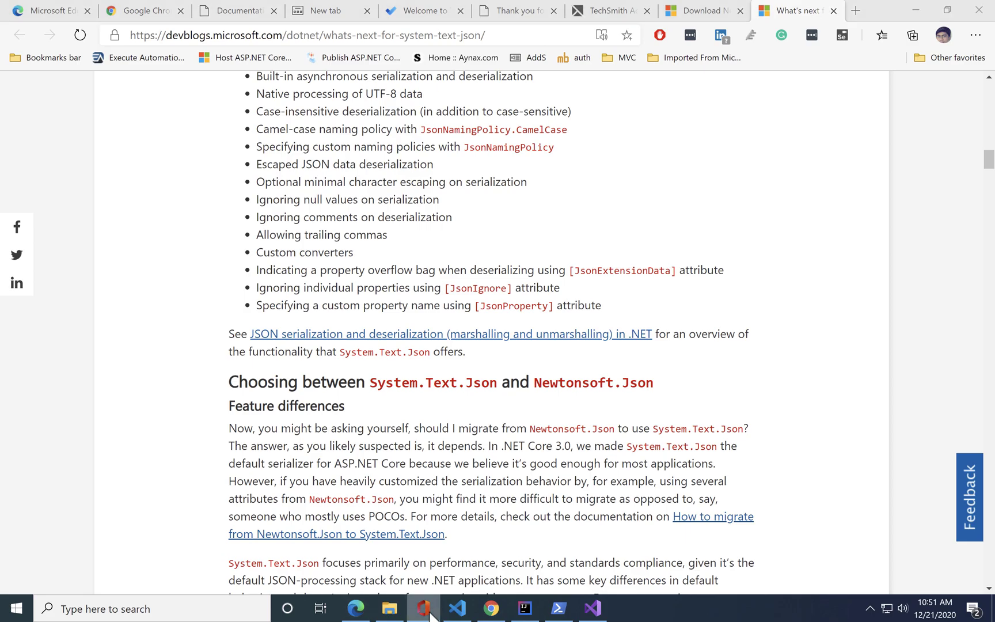
{"action": "left_click", "coordinate": [877, 212]}
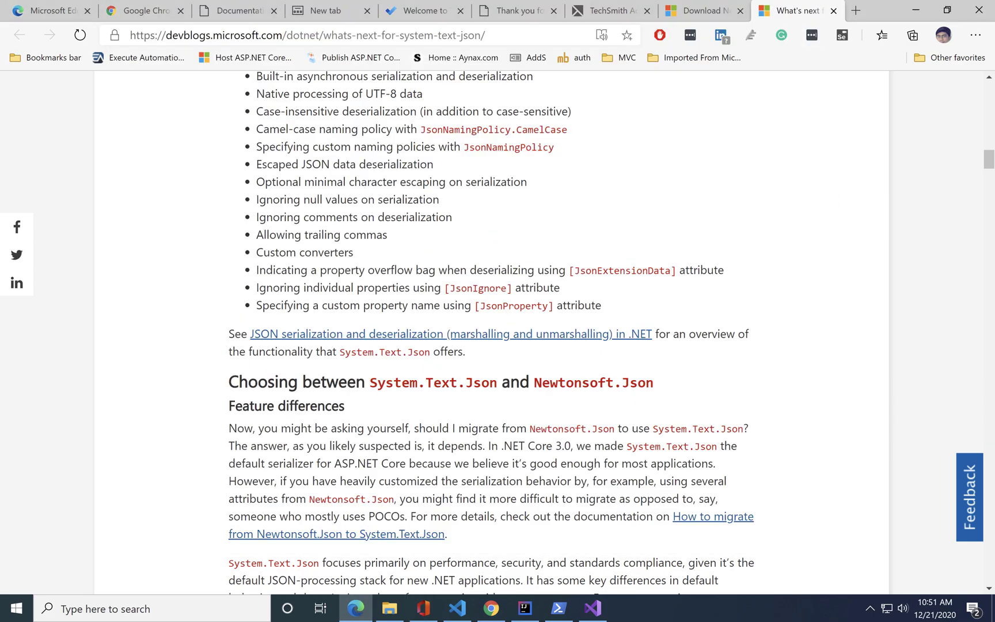
{"action": "key", "text": "ctrl+Left"}
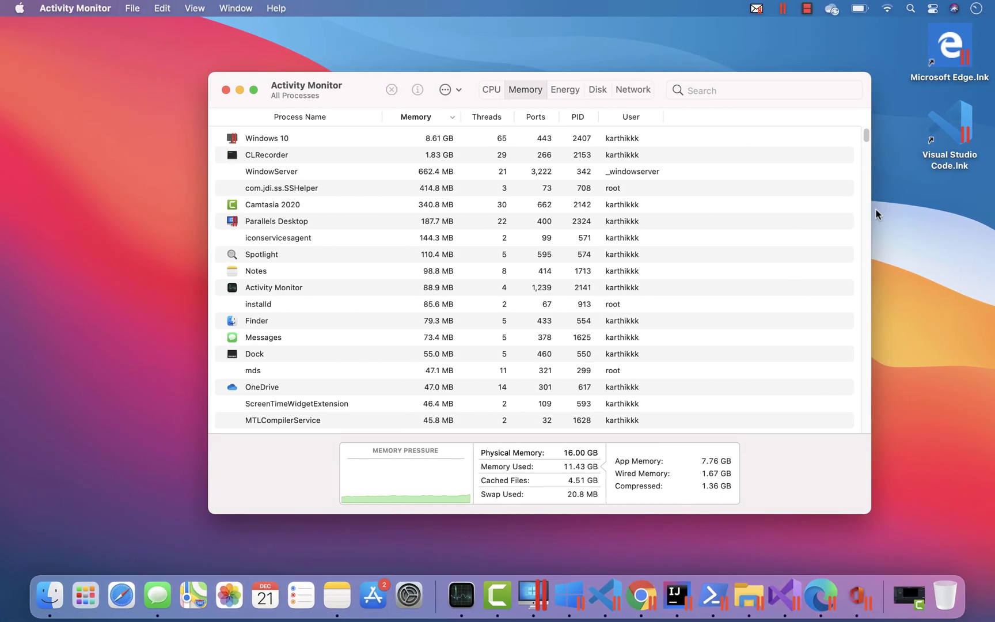